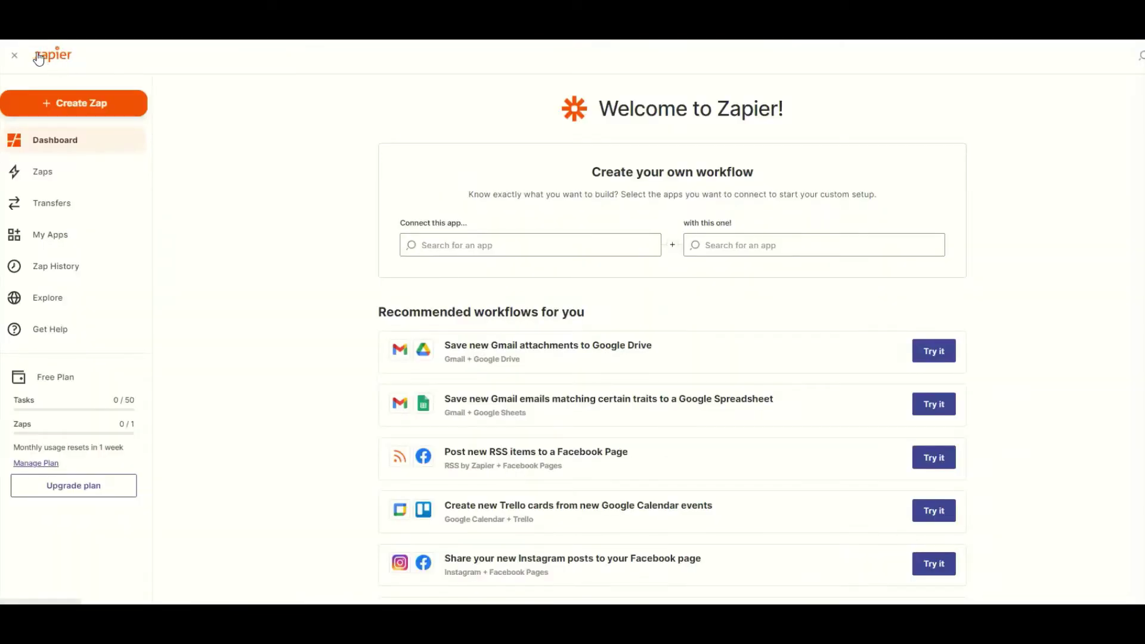
Create a new Zap triggered by Google Drive's New File in Folder event and continue to the trigger setup.
{"action": "left_click", "coordinate": [73, 111]}
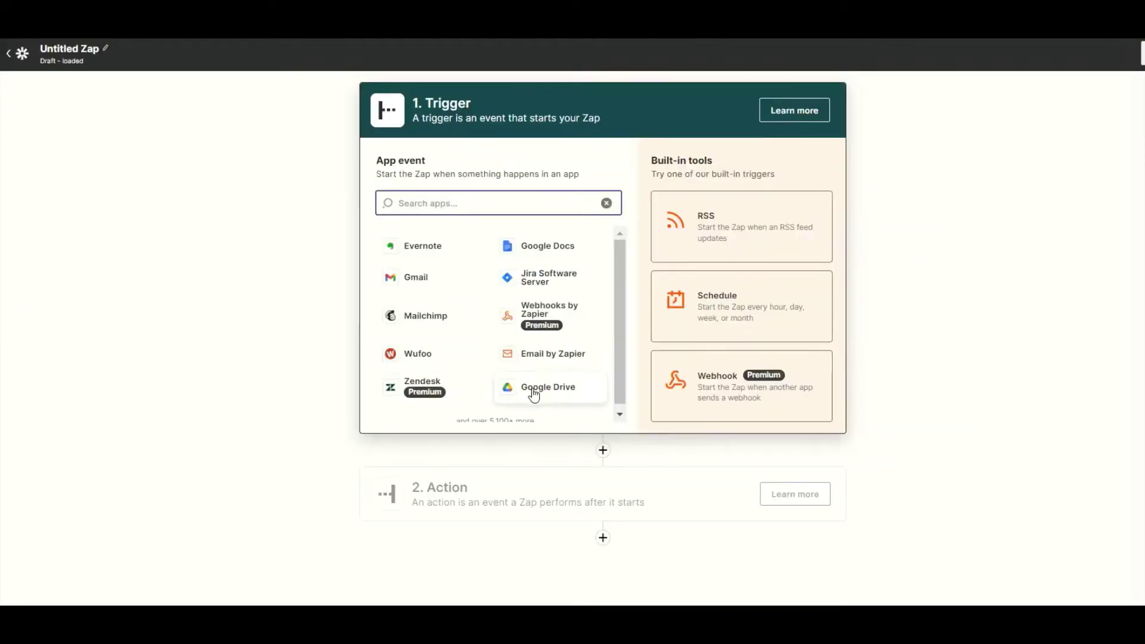
{"action": "left_click", "coordinate": [534, 389]}
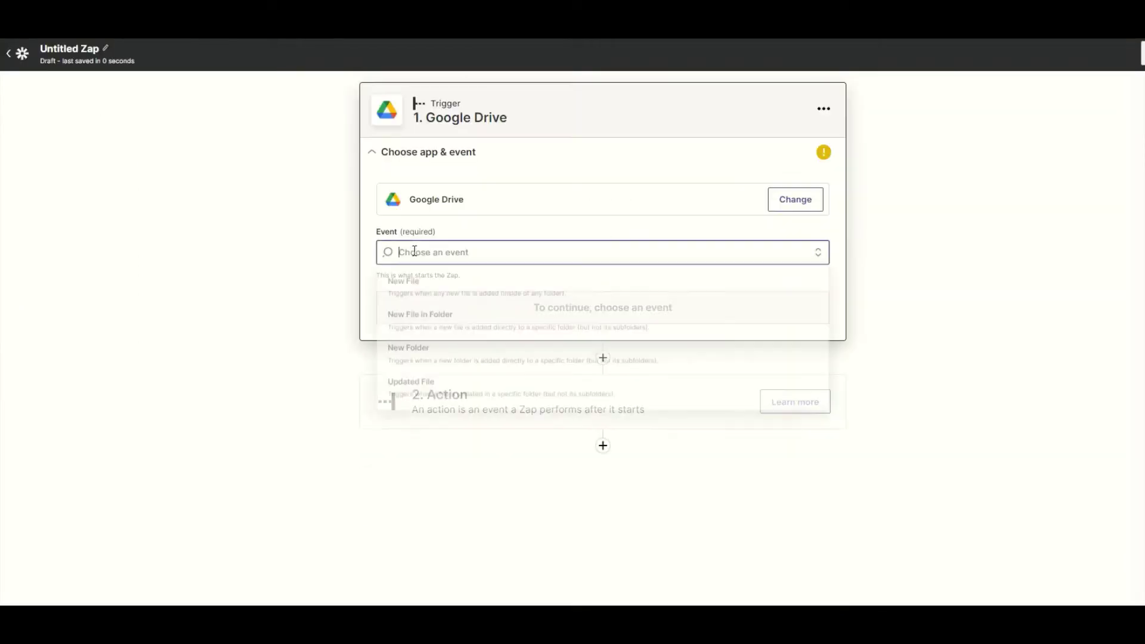
{"action": "left_click", "coordinate": [410, 328]}
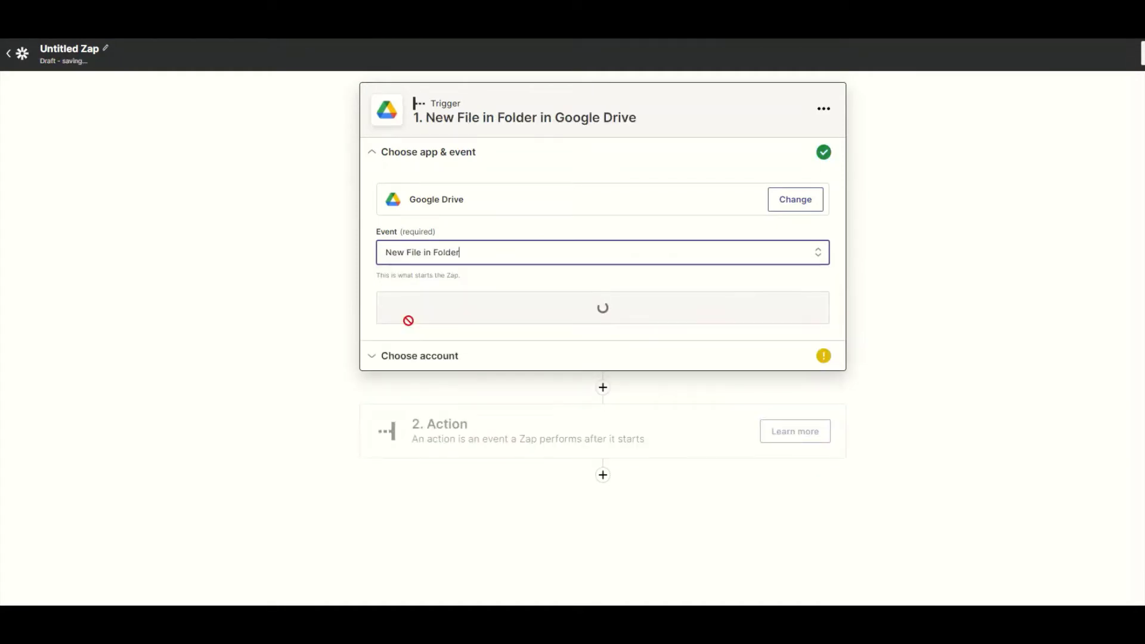
{"action": "left_click", "coordinate": [408, 317]}
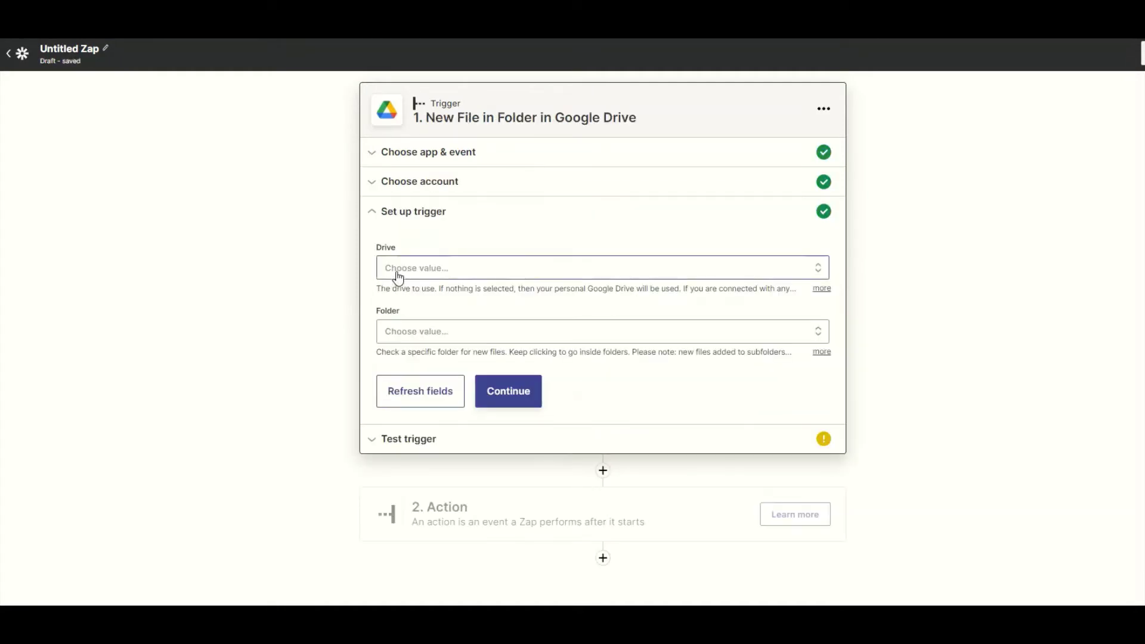
Set the trigger's drive to My Google Drive and its folder to Docs File, then test the trigger.
{"action": "left_click", "coordinate": [399, 269]}
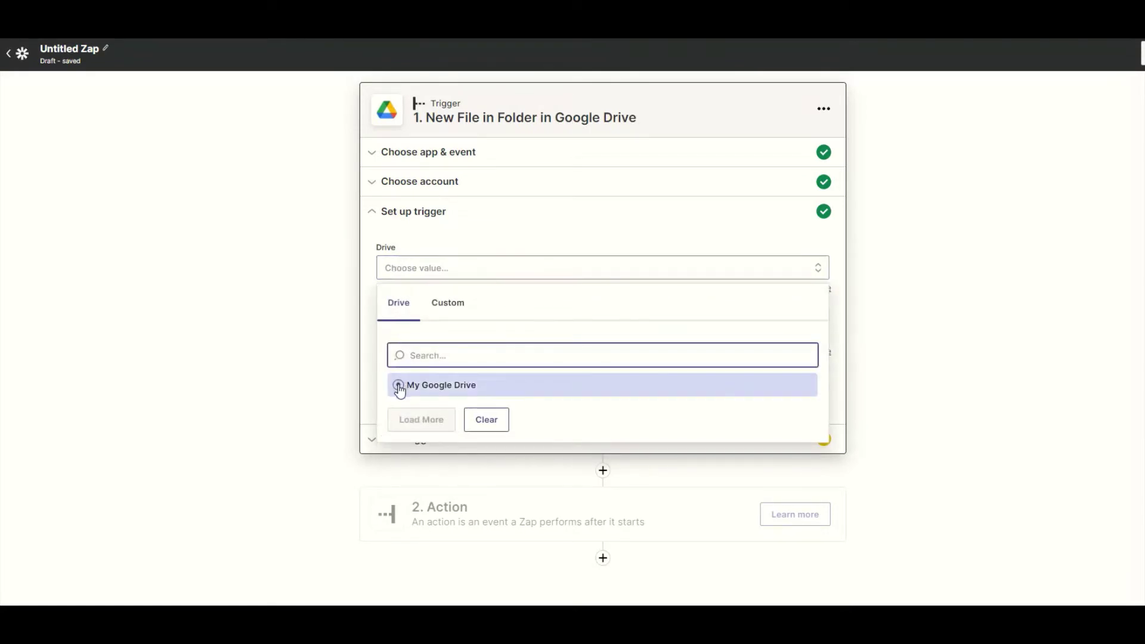
{"action": "left_click", "coordinate": [400, 389]}
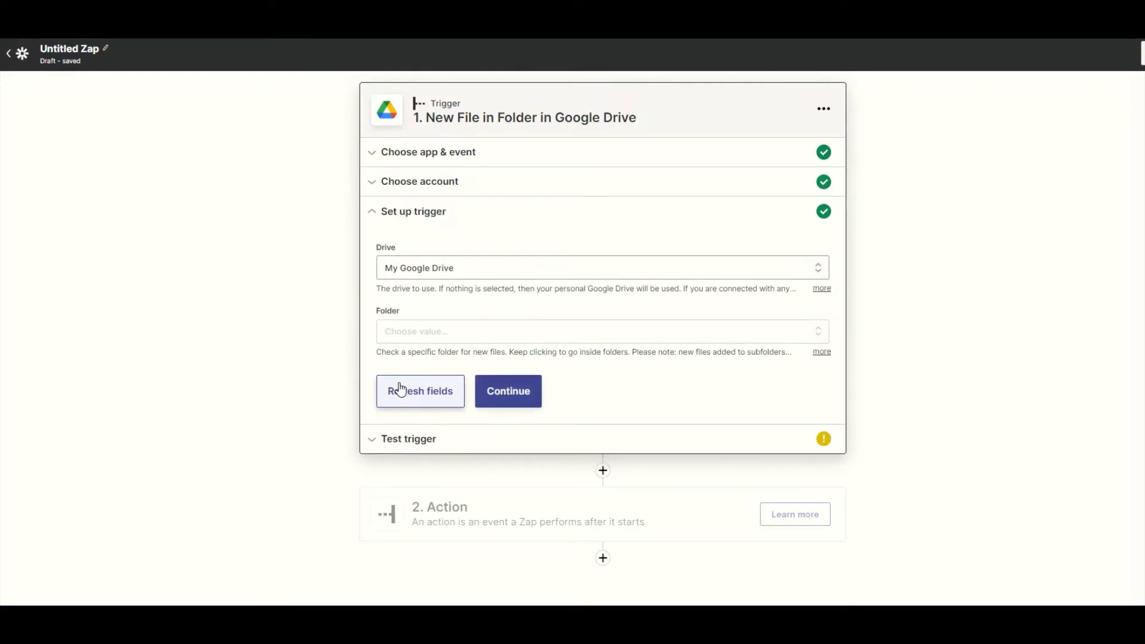
{"action": "left_click", "coordinate": [397, 334]}
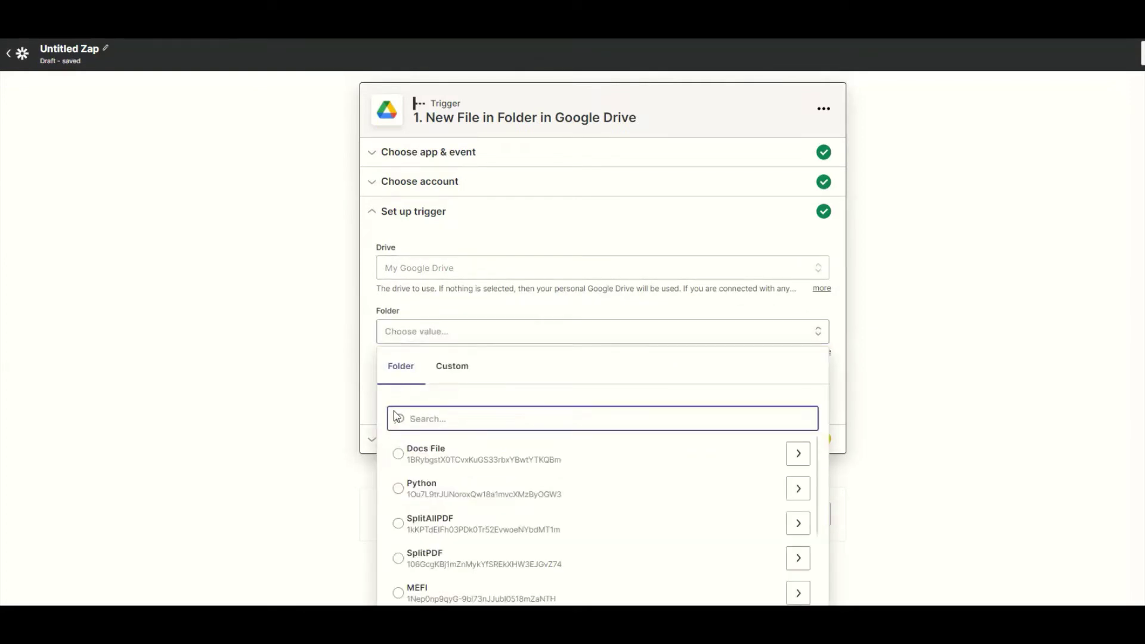
{"action": "left_click", "coordinate": [398, 459]}
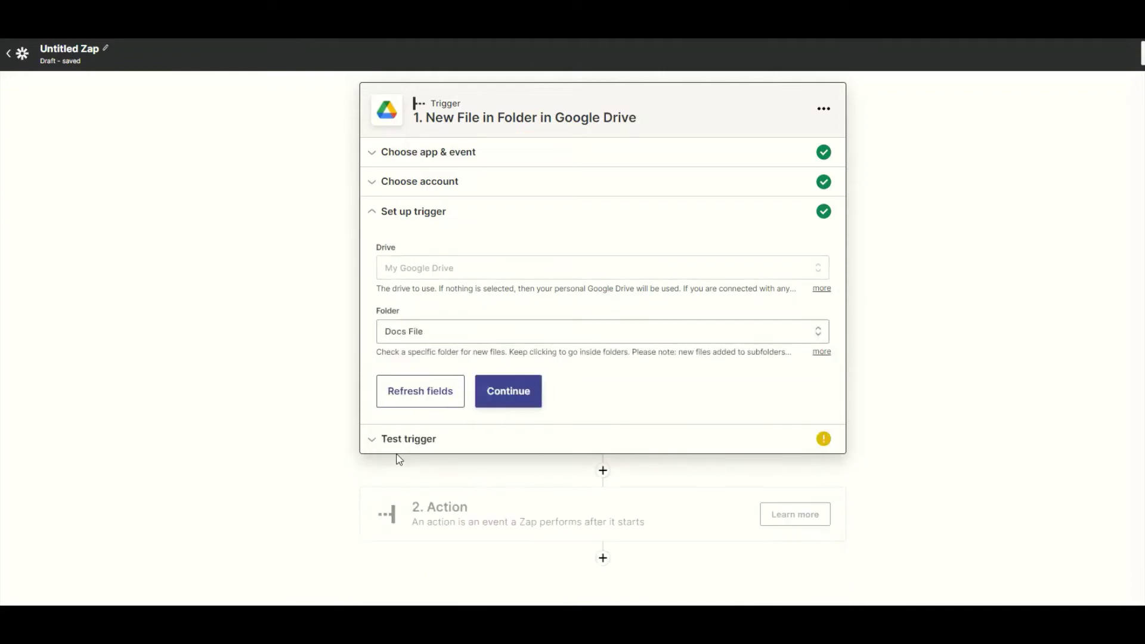
{"action": "left_click", "coordinate": [499, 399]}
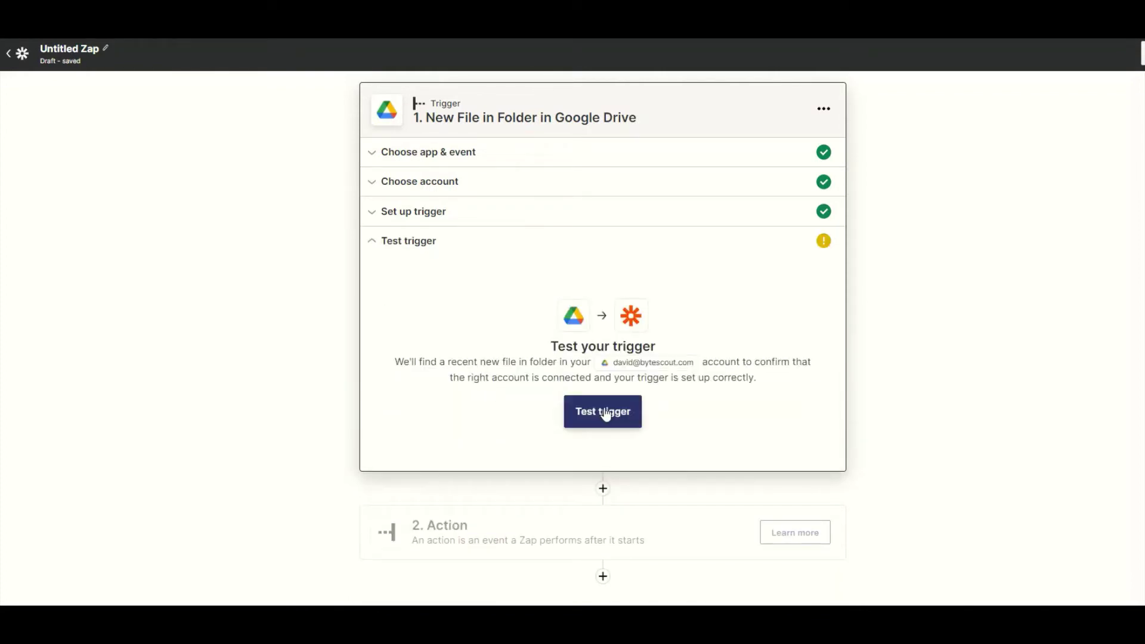
{"action": "left_click", "coordinate": [604, 412]}
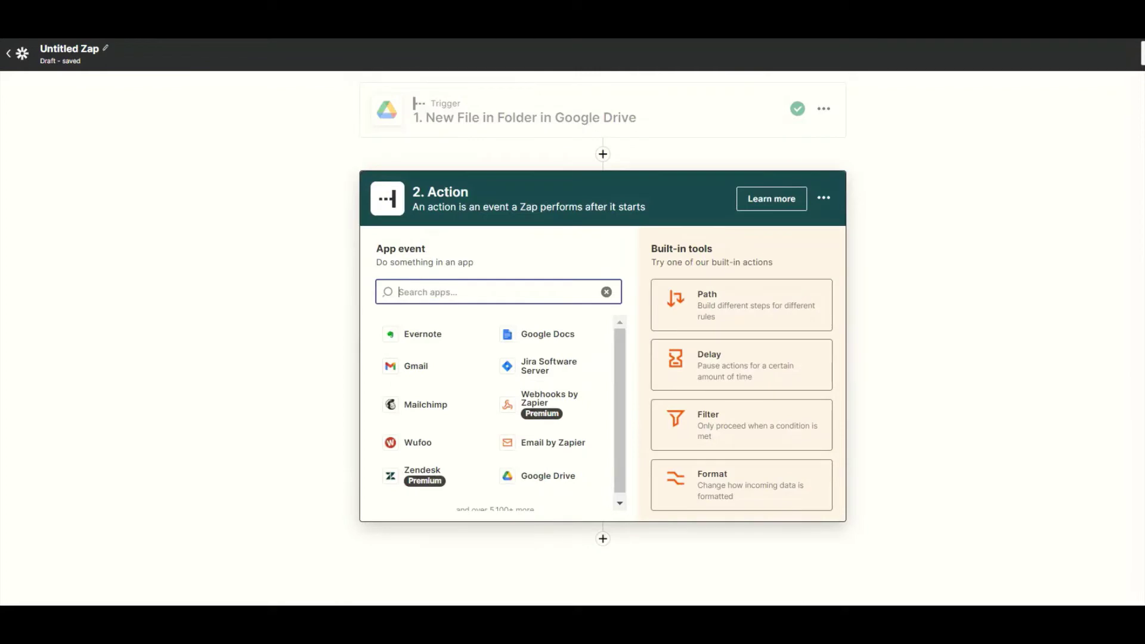
Add a PDF.co action with the Document Parser event and continue to its setup.
{"action": "type", "text": "pdf"}
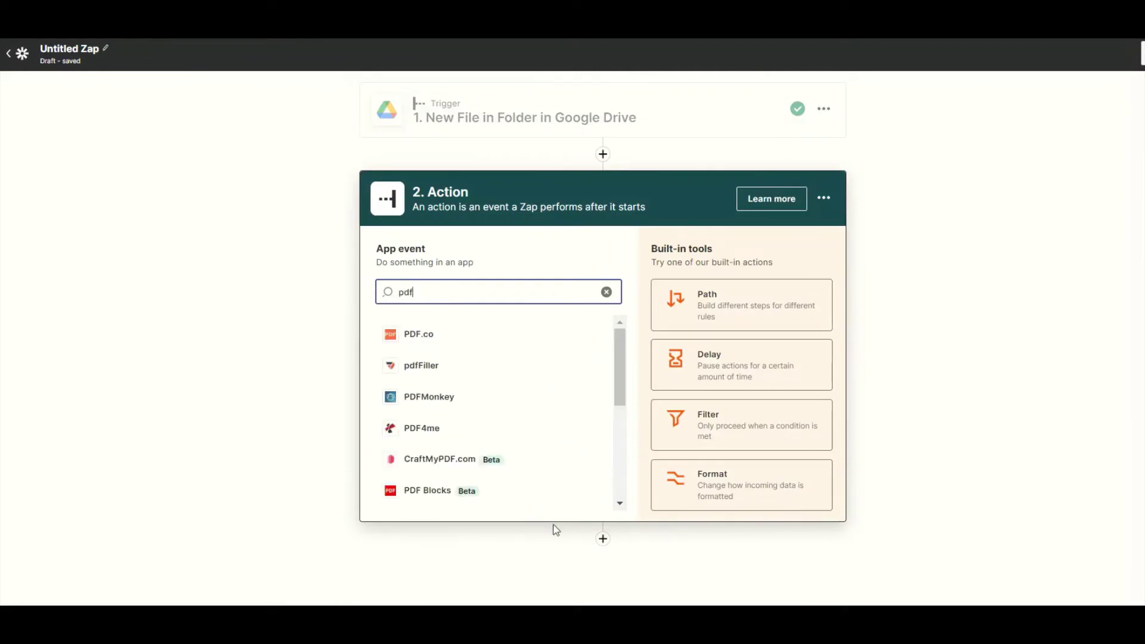
{"action": "left_click", "coordinate": [418, 337]}
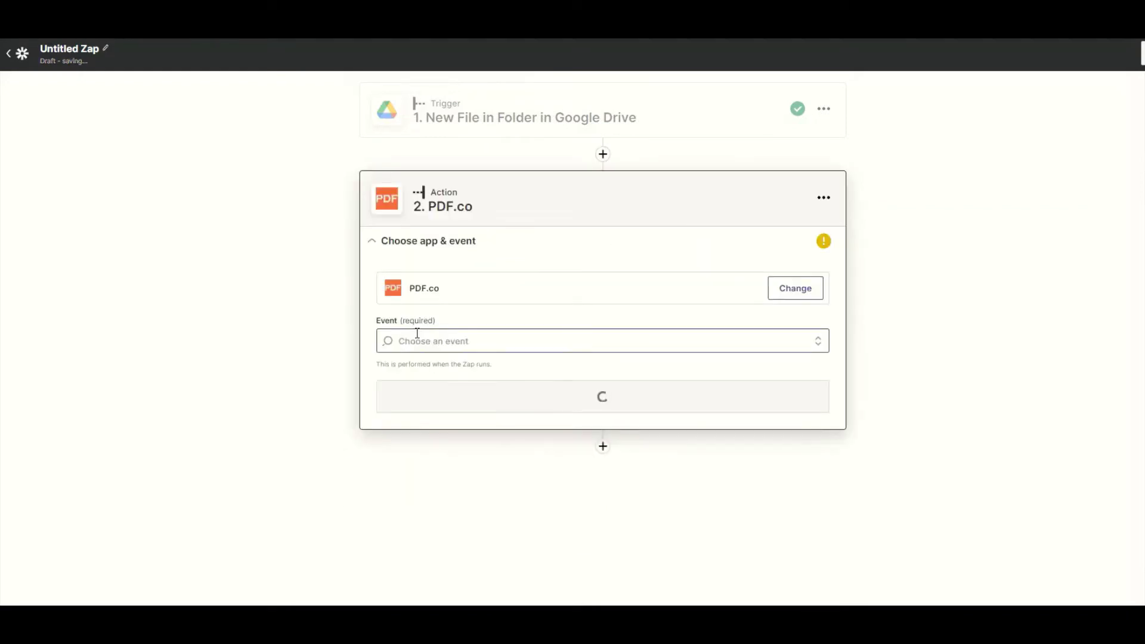
{"action": "left_click", "coordinate": [418, 340]}
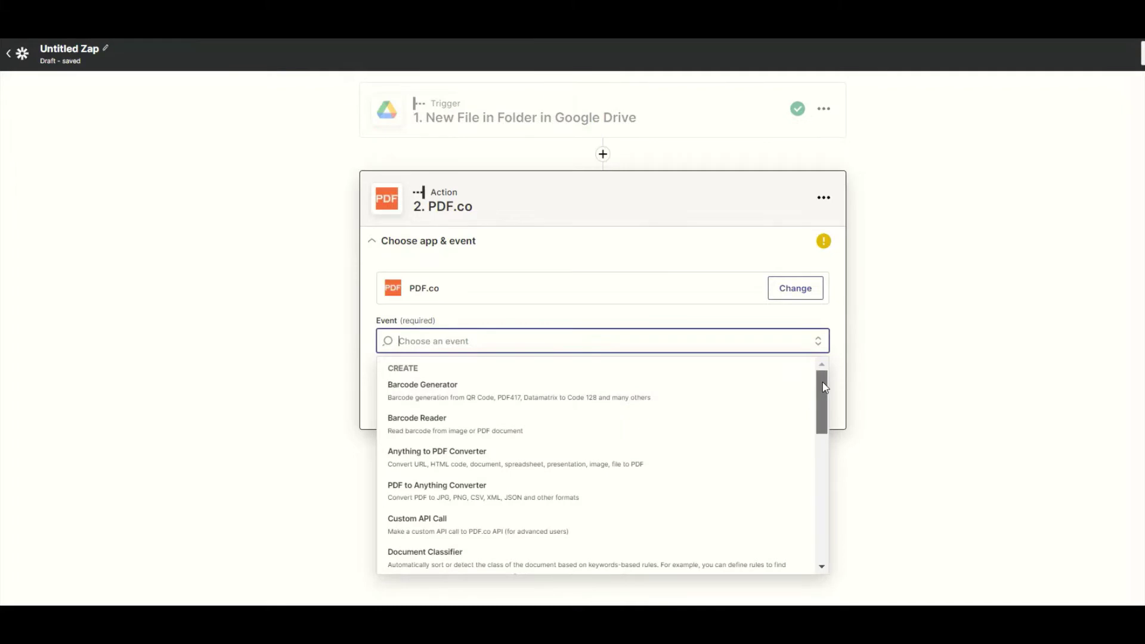
{"action": "left_click_drag", "start_coordinate": [824, 381], "coordinate": [825, 430]}
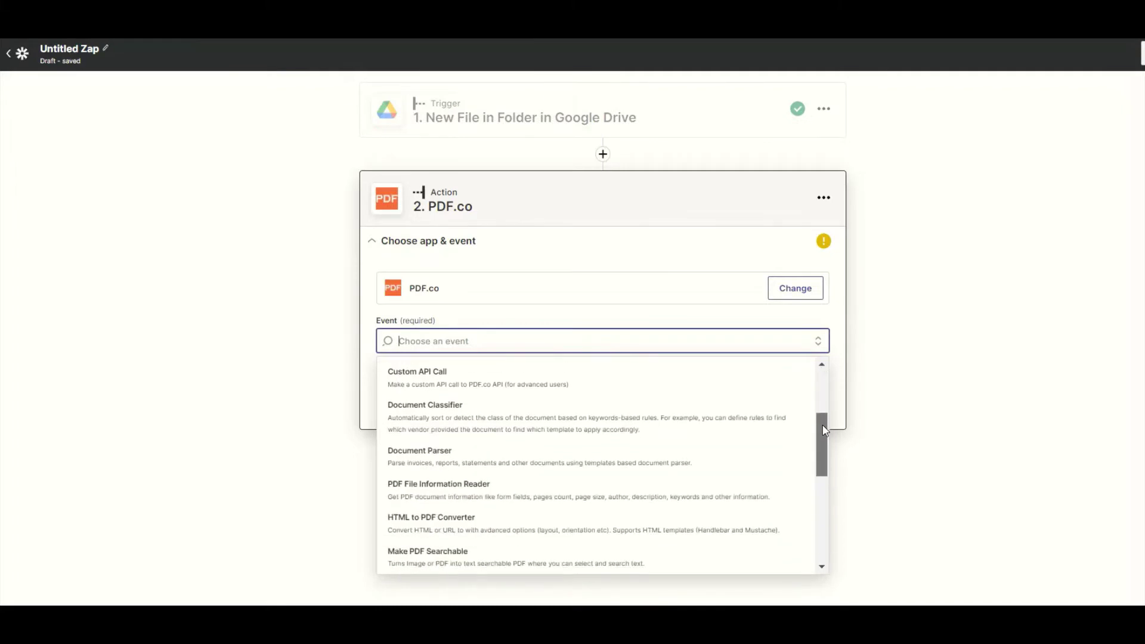
{"action": "left_click", "coordinate": [436, 452]}
{"action": "left_click", "coordinate": [593, 395]}
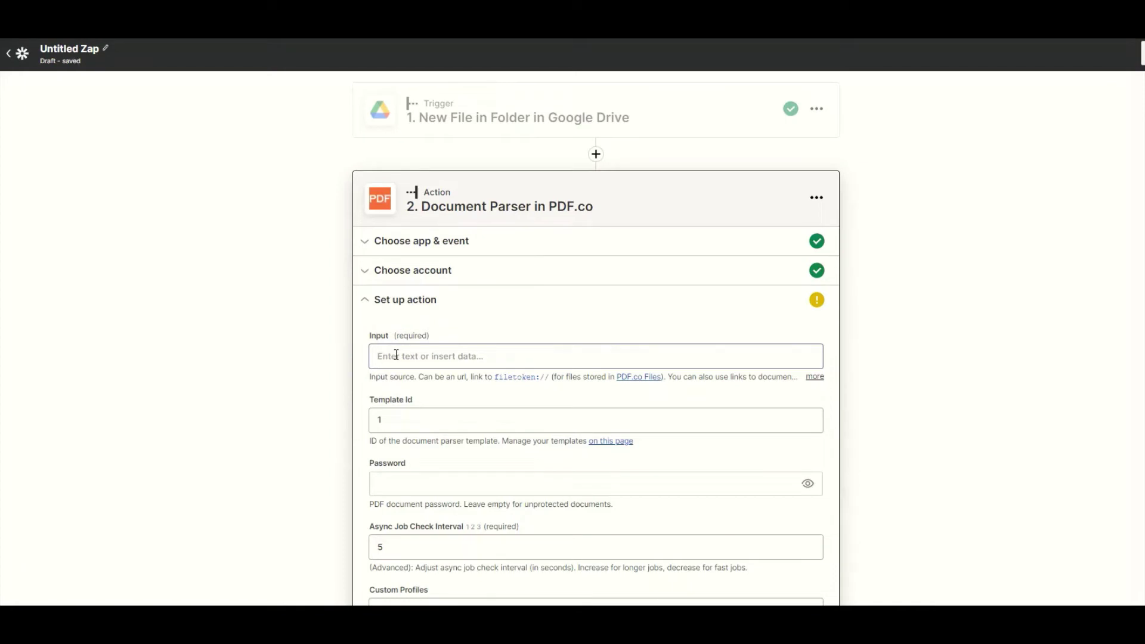
Map the Google Drive file's Web Content Link to the Document Parser's Input field.
{"action": "left_click", "coordinate": [396, 355]}
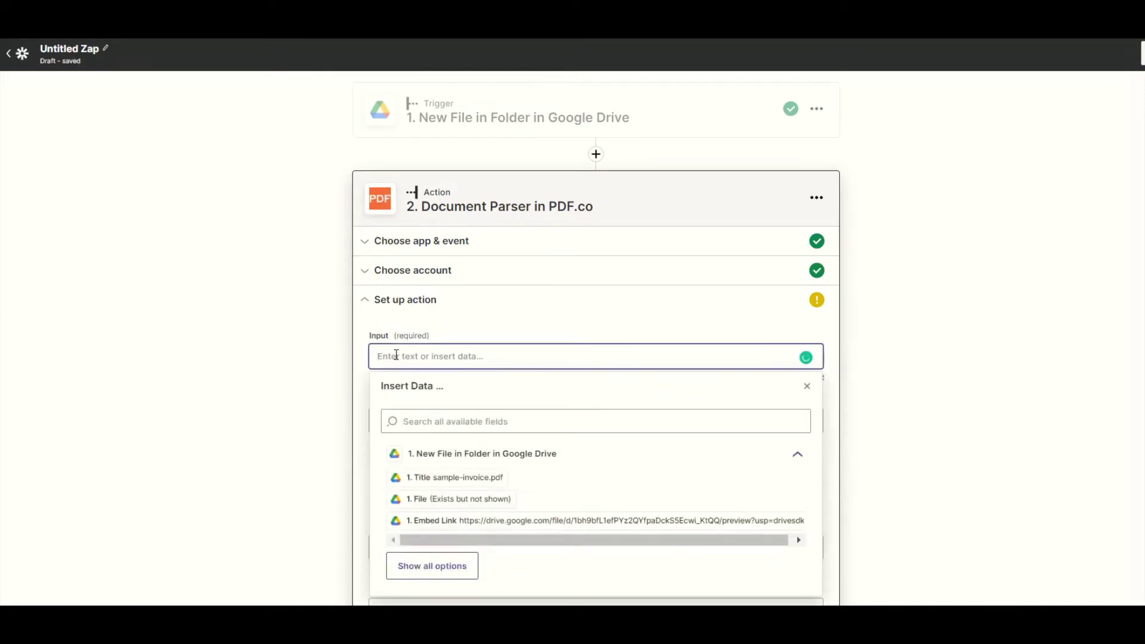
{"action": "left_click", "coordinate": [418, 566]}
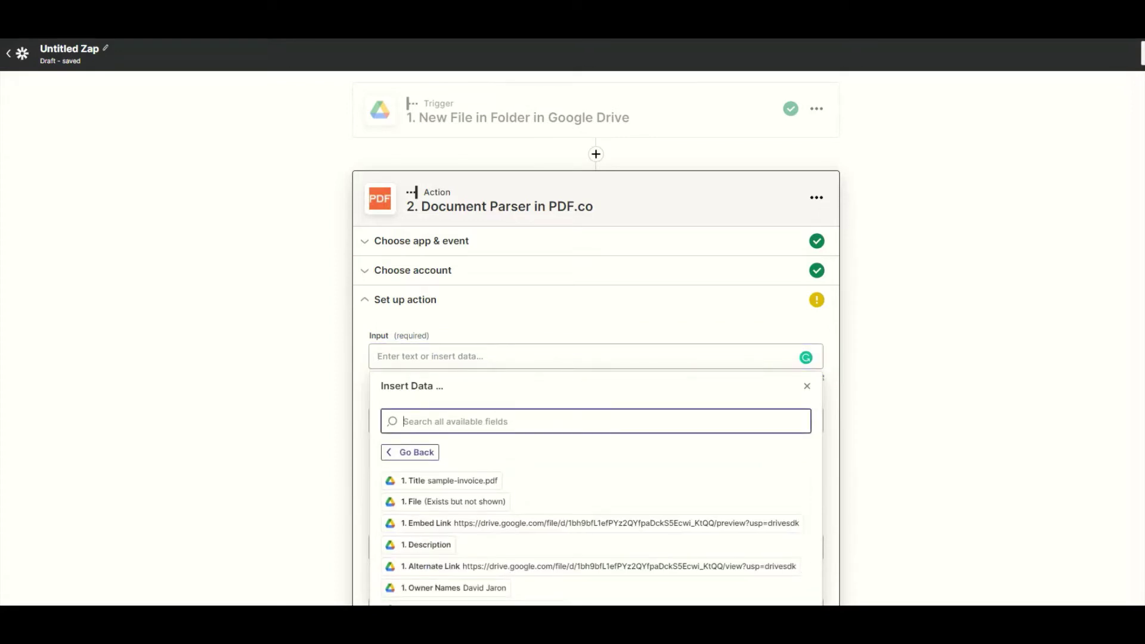
{"action": "scroll", "coordinate": [898, 353], "scroll_direction": "down", "scroll_amount": 5}
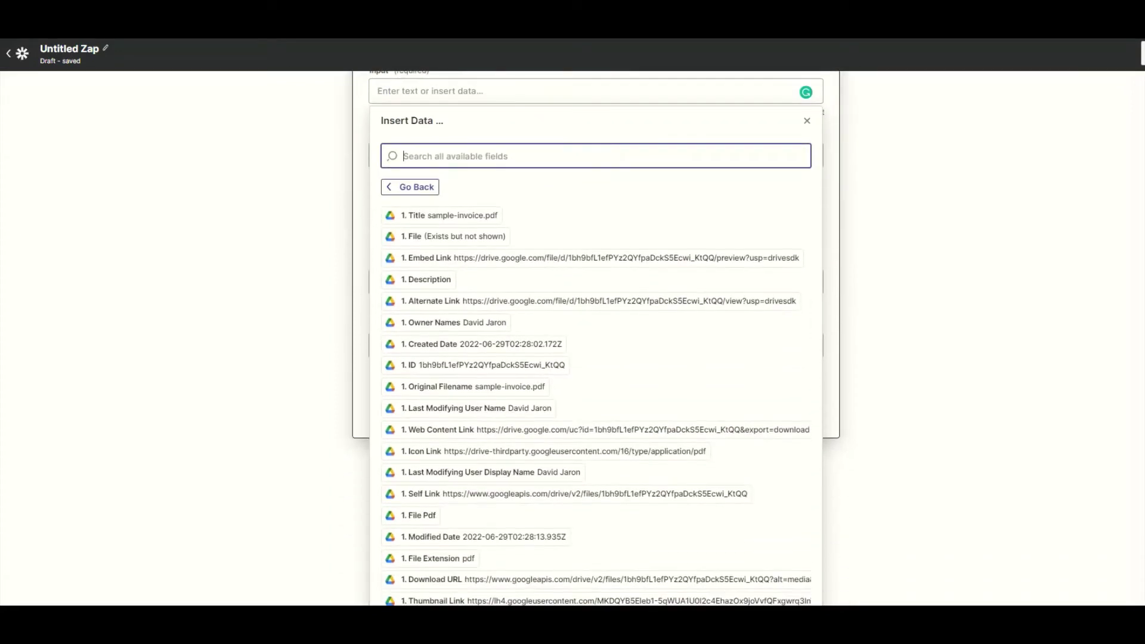
{"action": "left_click", "coordinate": [593, 430]}
Set the Template Id to 4047, and switch to PDF.co's Document Parser page to start a new template.
{"action": "left_click", "coordinate": [390, 328]}
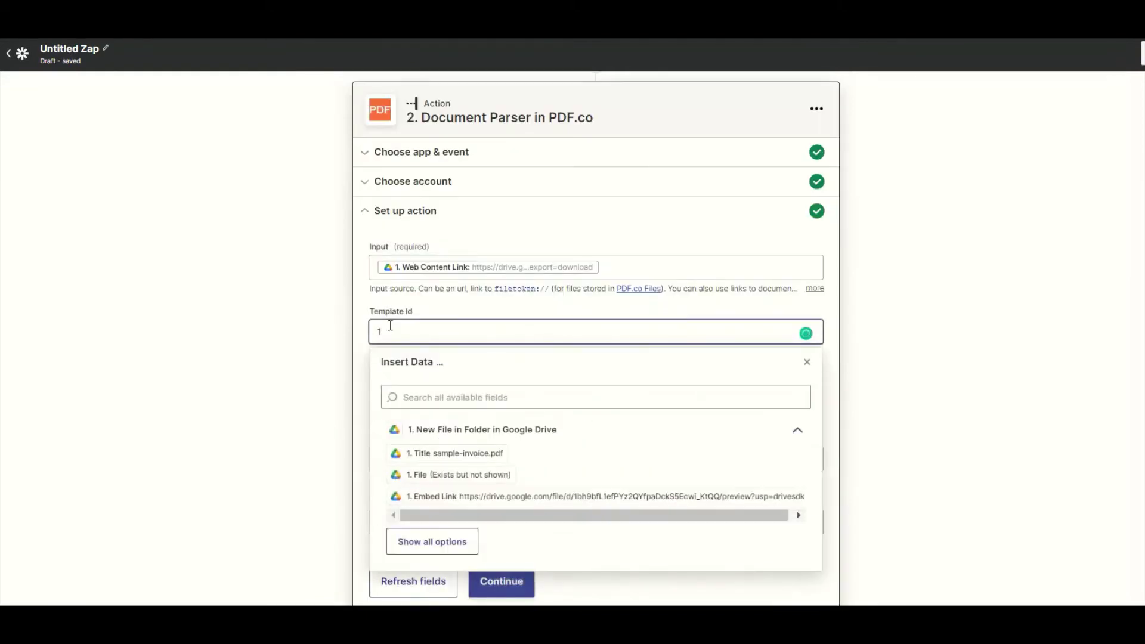
{"action": "type", "text": "4"}
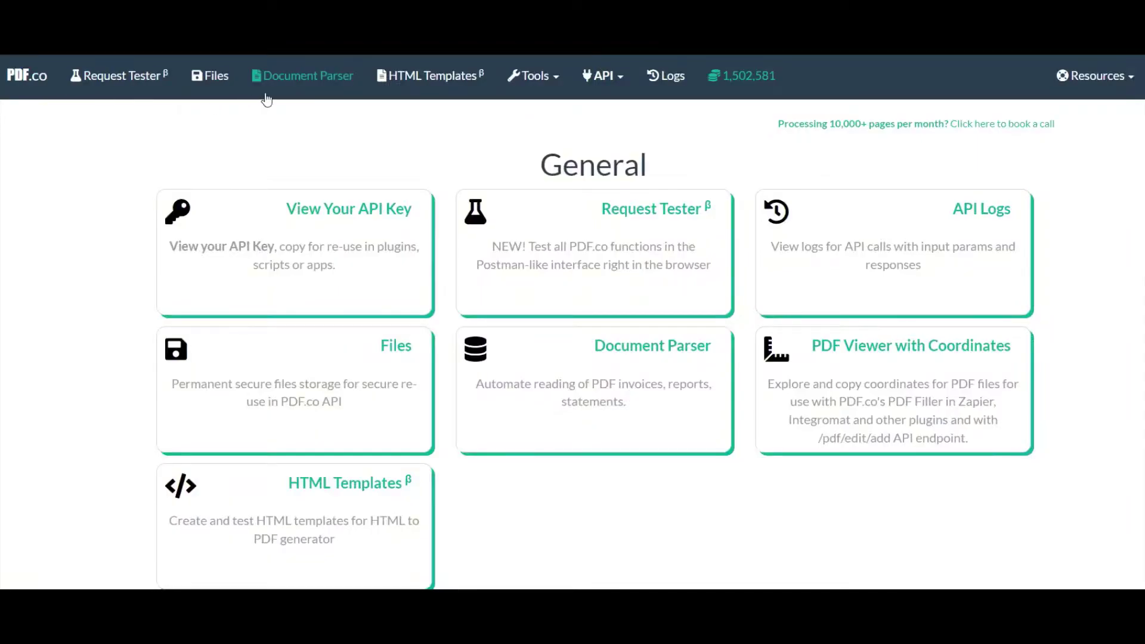
{"action": "left_click", "coordinate": [303, 80]}
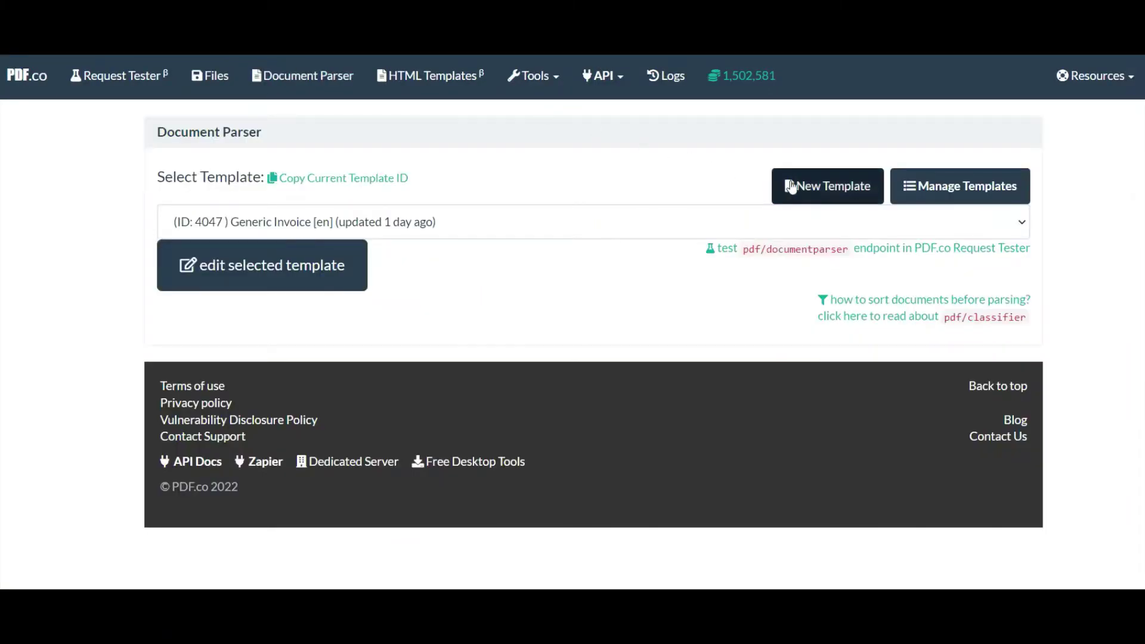
{"action": "left_click", "coordinate": [831, 191]}
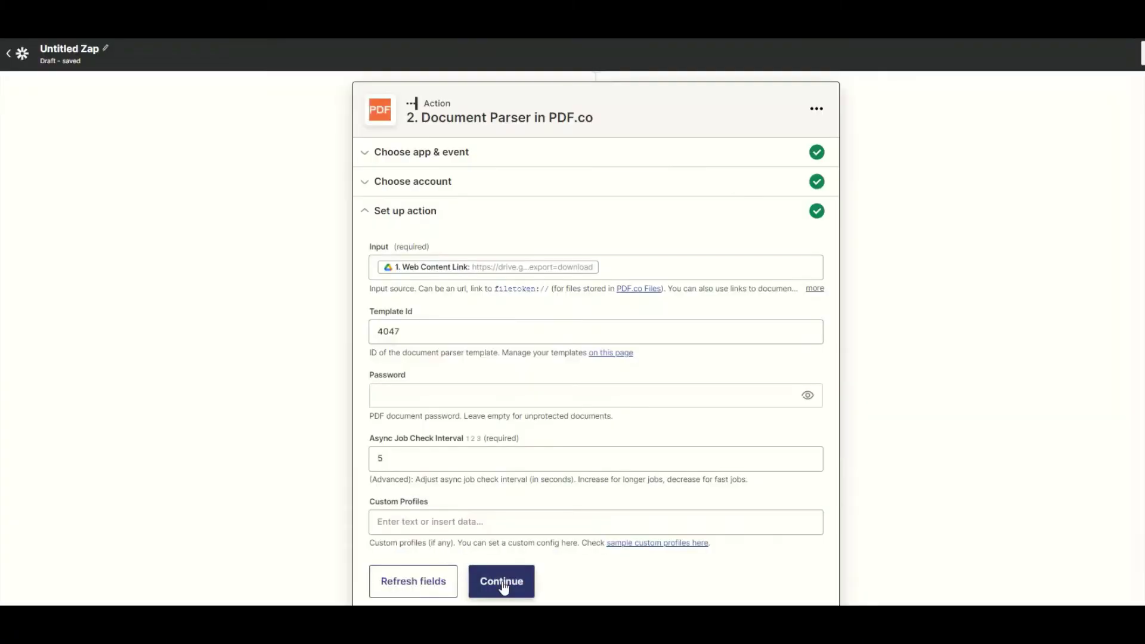
Test the Document Parser action and review the invoice fields in the returned data.
{"action": "left_click", "coordinate": [502, 582]}
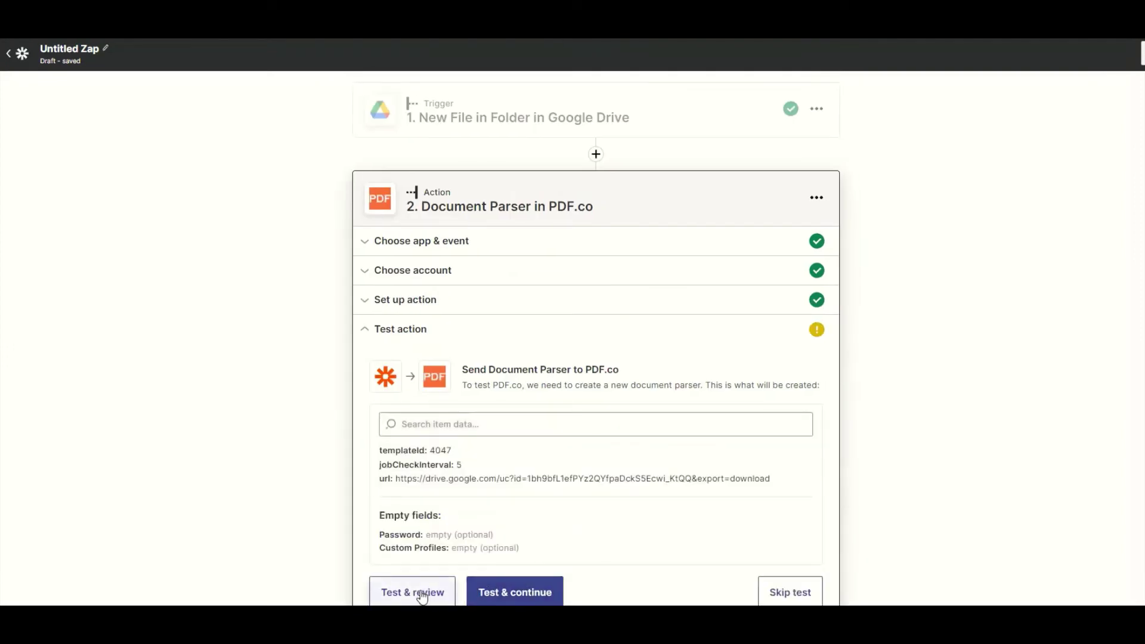
{"action": "left_click", "coordinate": [420, 594]}
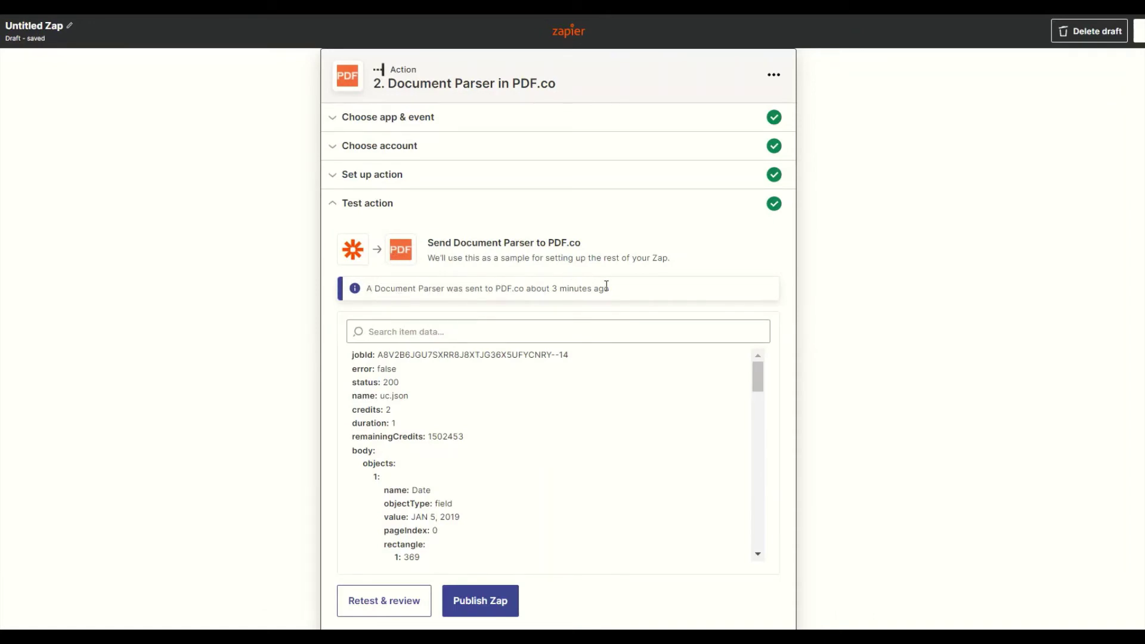
{"action": "scroll", "coordinate": [552, 381], "scroll_direction": "down", "scroll_amount": 2}
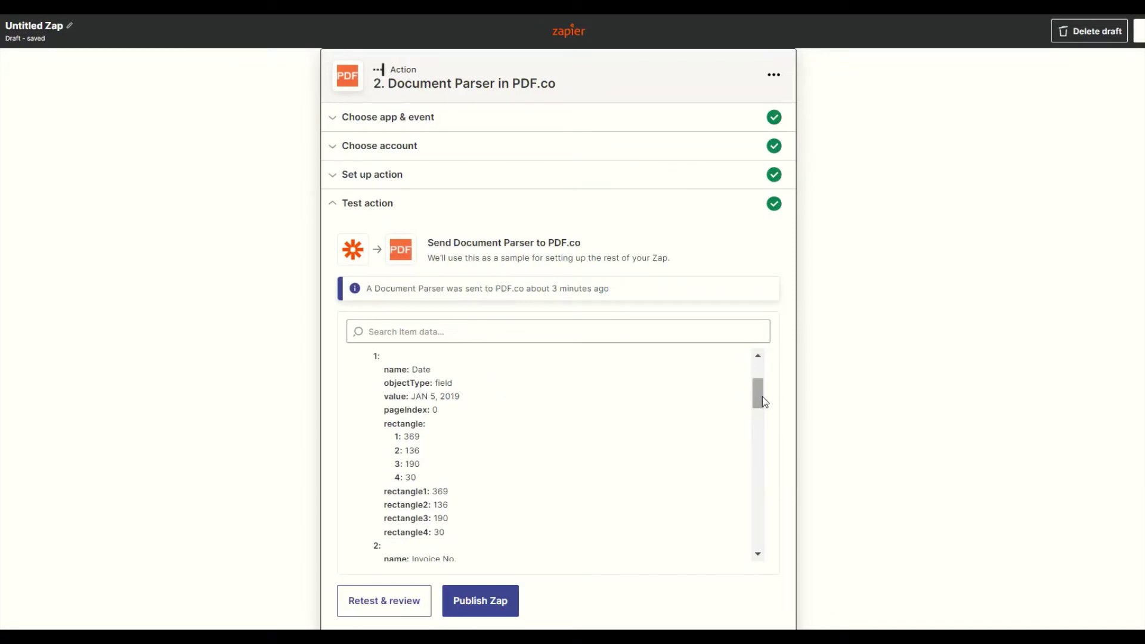
{"action": "scroll", "coordinate": [597, 418], "scroll_direction": "down", "scroll_amount": 3}
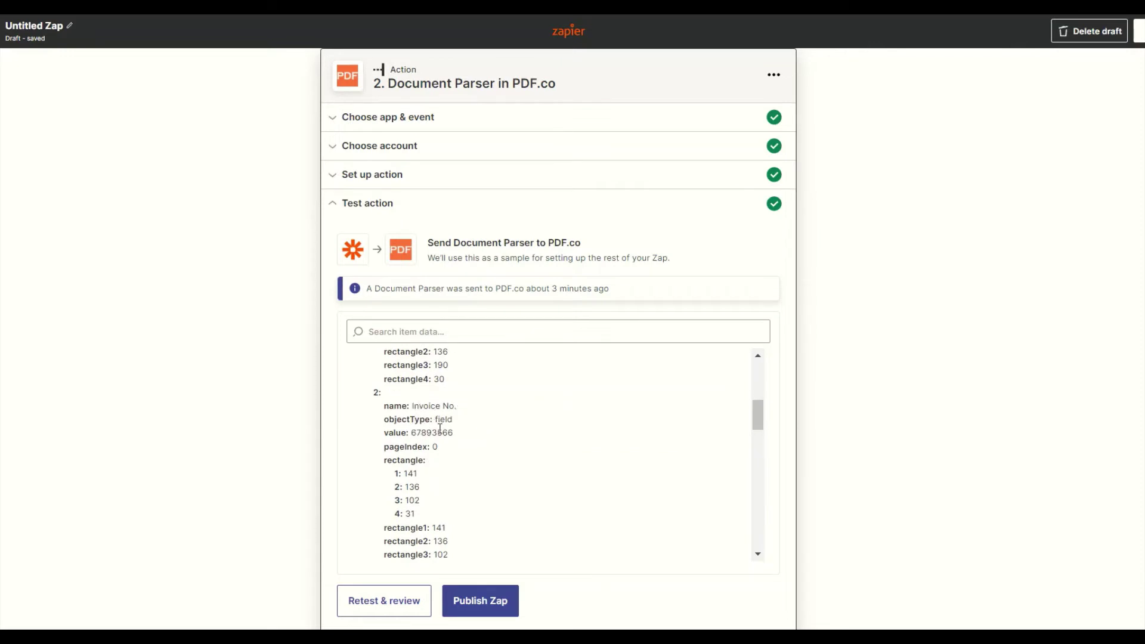
{"action": "left_click_drag", "start_coordinate": [759, 414], "coordinate": [759, 442]}
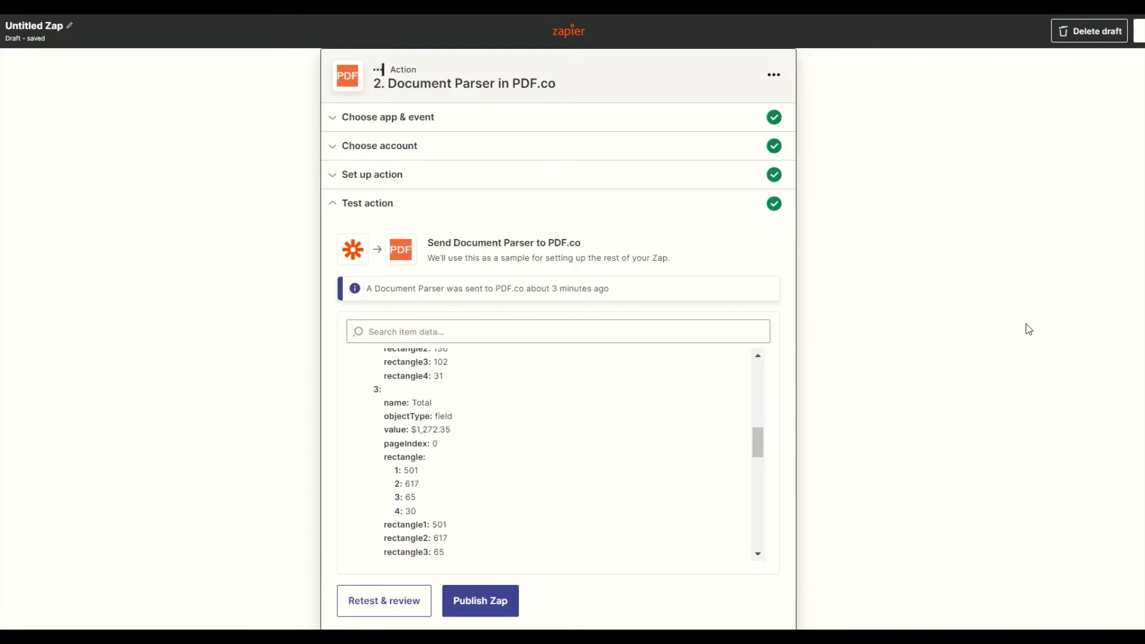
Add a third action using Airtable with the Create Record event and continue to its setup.
{"action": "scroll", "coordinate": [960, 447], "scroll_direction": "down", "scroll_amount": 2}
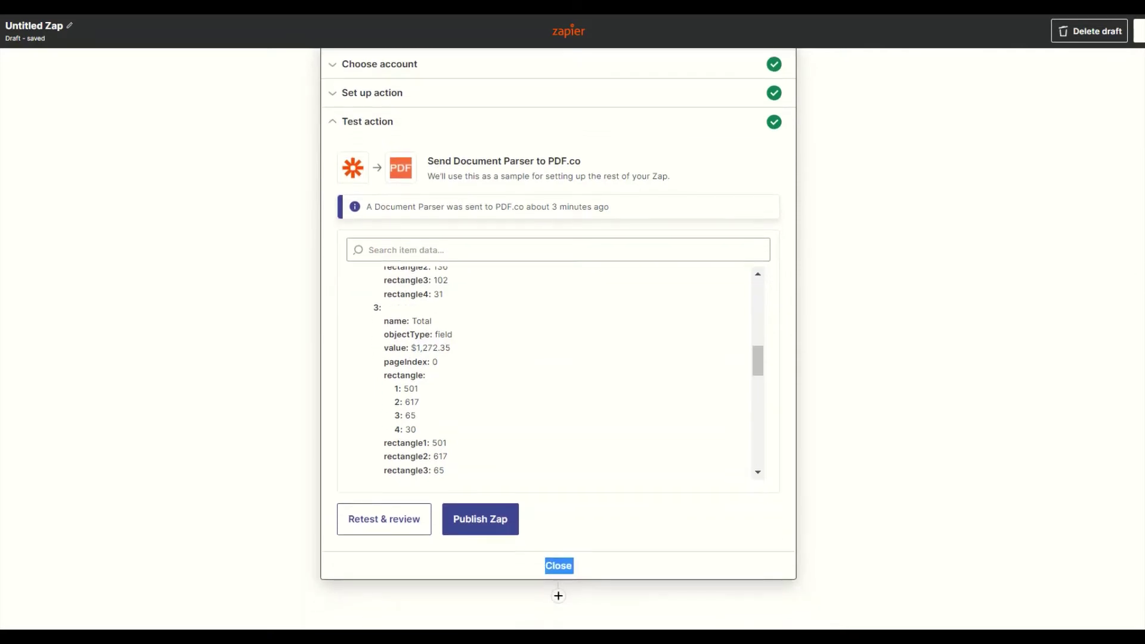
{"action": "left_click", "coordinate": [558, 596]}
{"action": "type", "text": "air"}
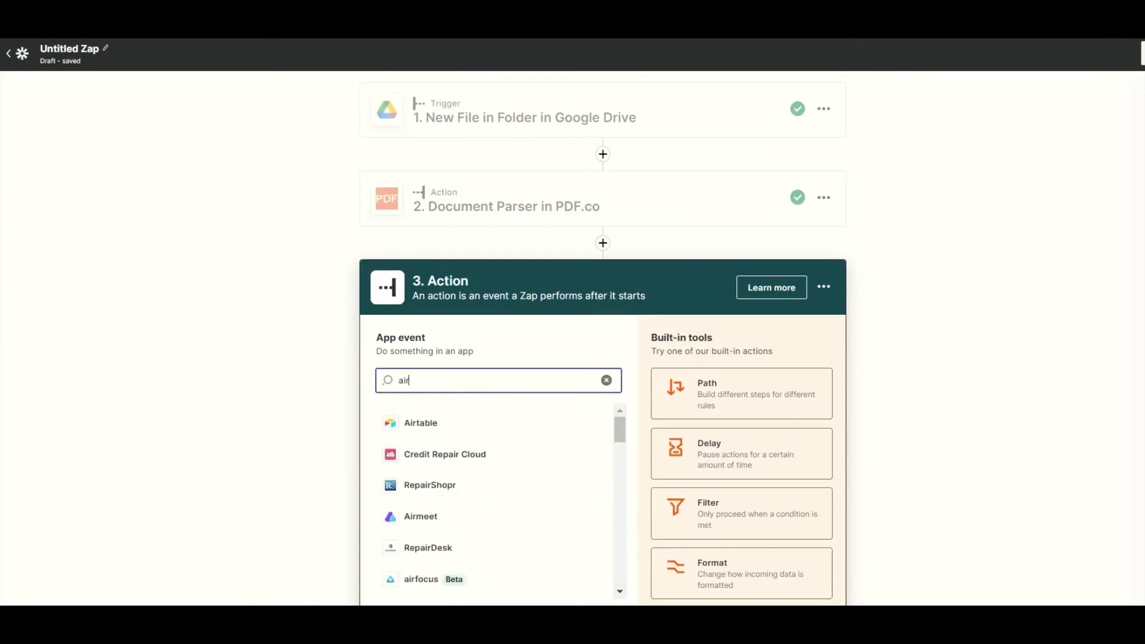
{"action": "left_click", "coordinate": [423, 426]}
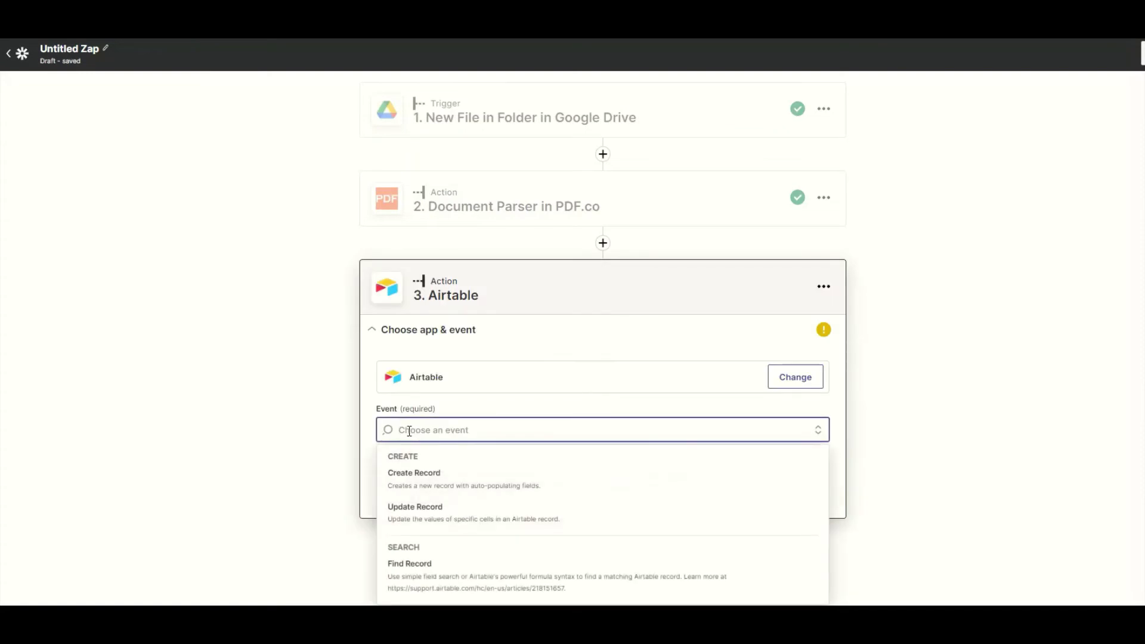
{"action": "left_click", "coordinate": [411, 475]}
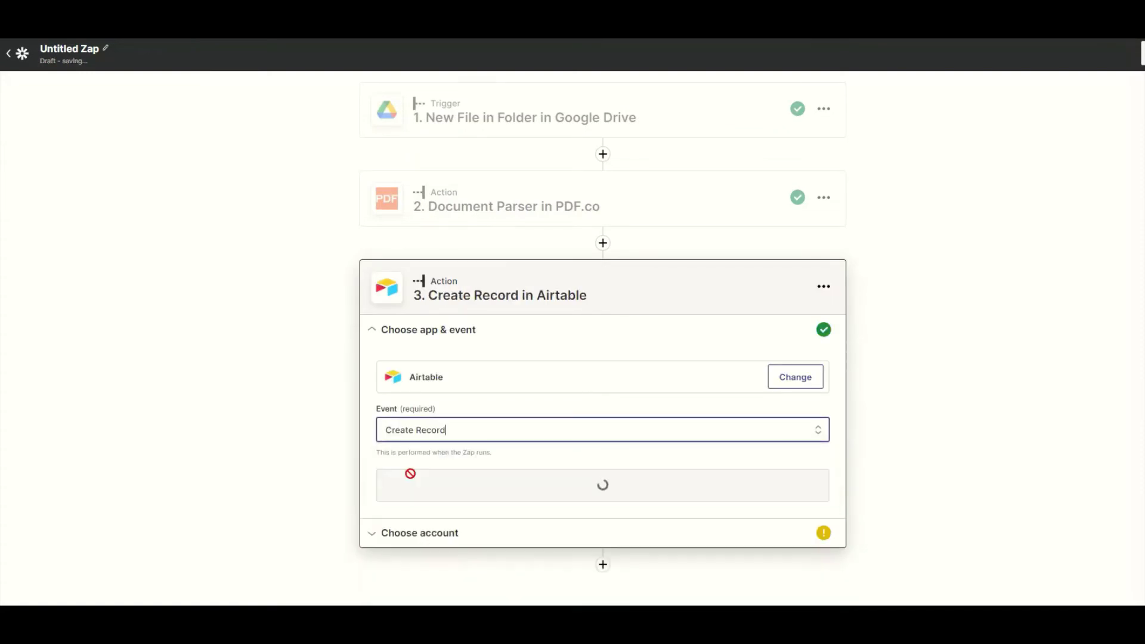
{"action": "left_click", "coordinate": [412, 478]}
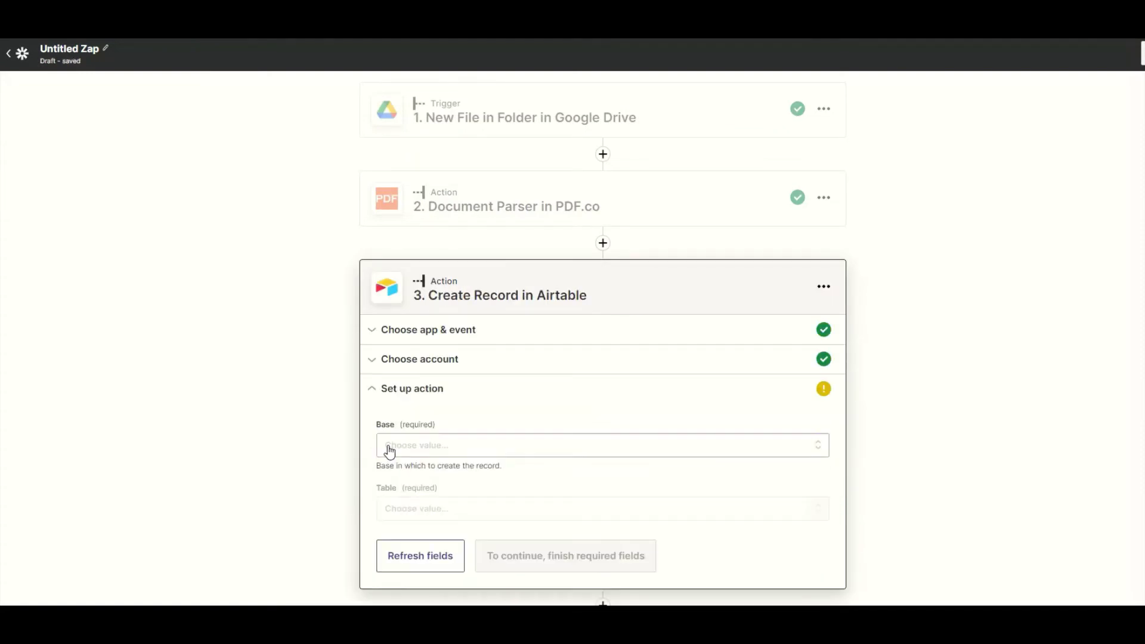
Set the Airtable action's Base to My First Project and its Table to My Table.
{"action": "left_click", "coordinate": [390, 452]}
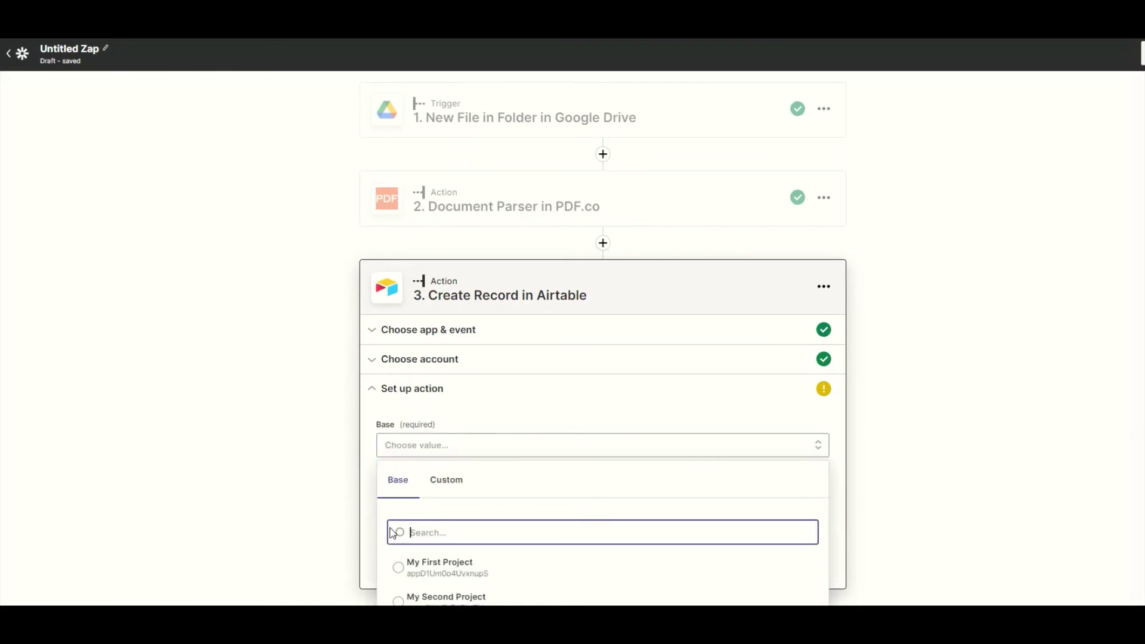
{"action": "left_click", "coordinate": [399, 569]}
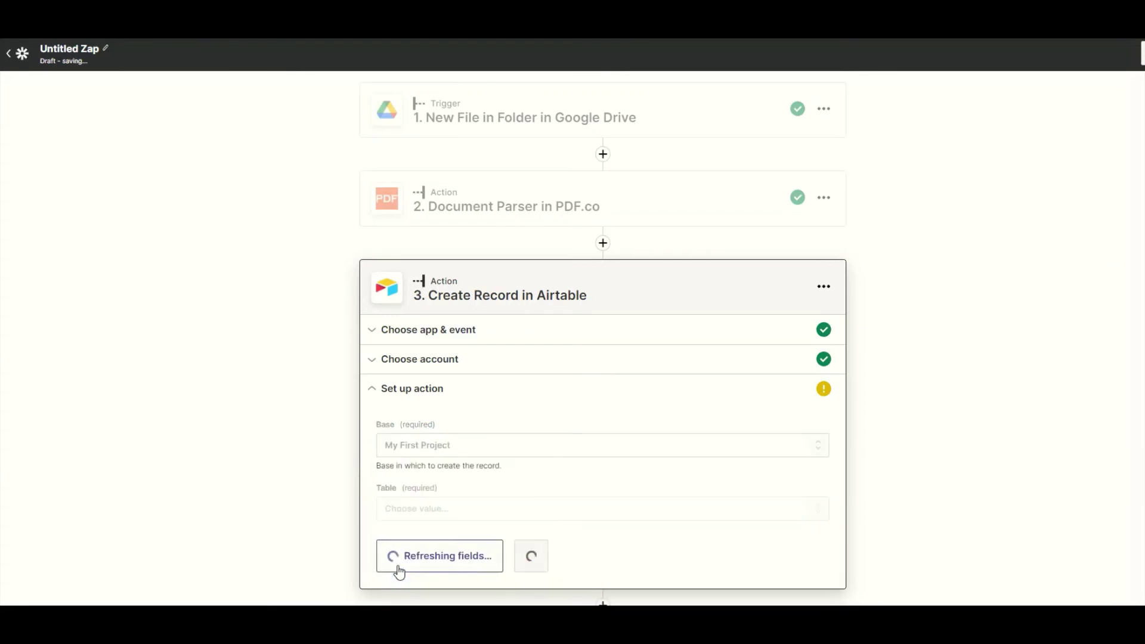
{"action": "left_click", "coordinate": [386, 413]}
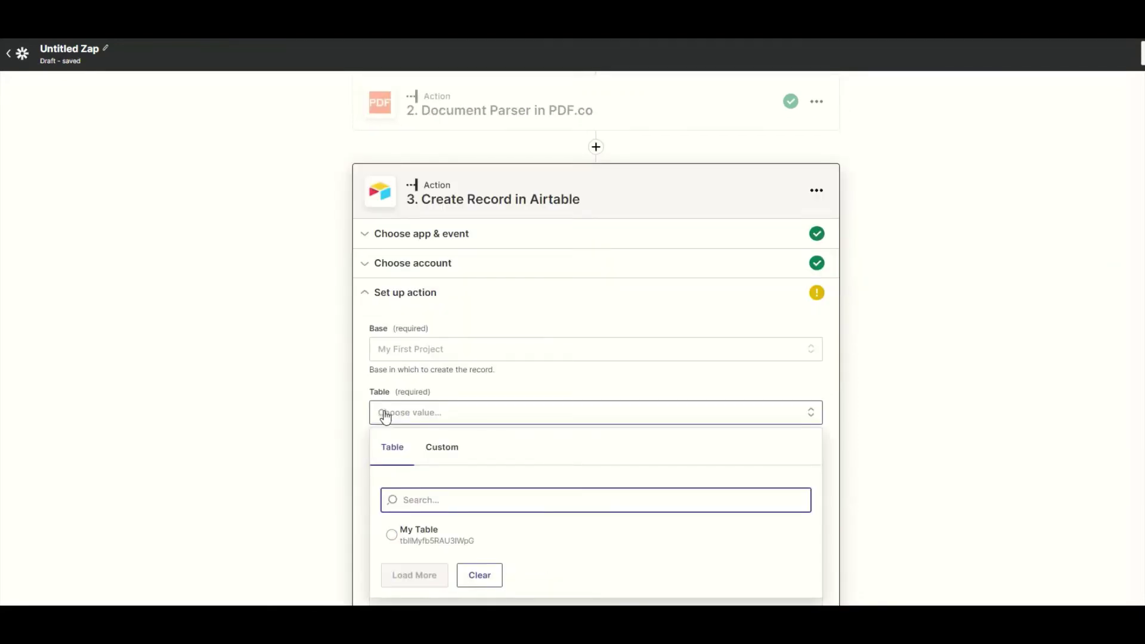
{"action": "left_click", "coordinate": [391, 532]}
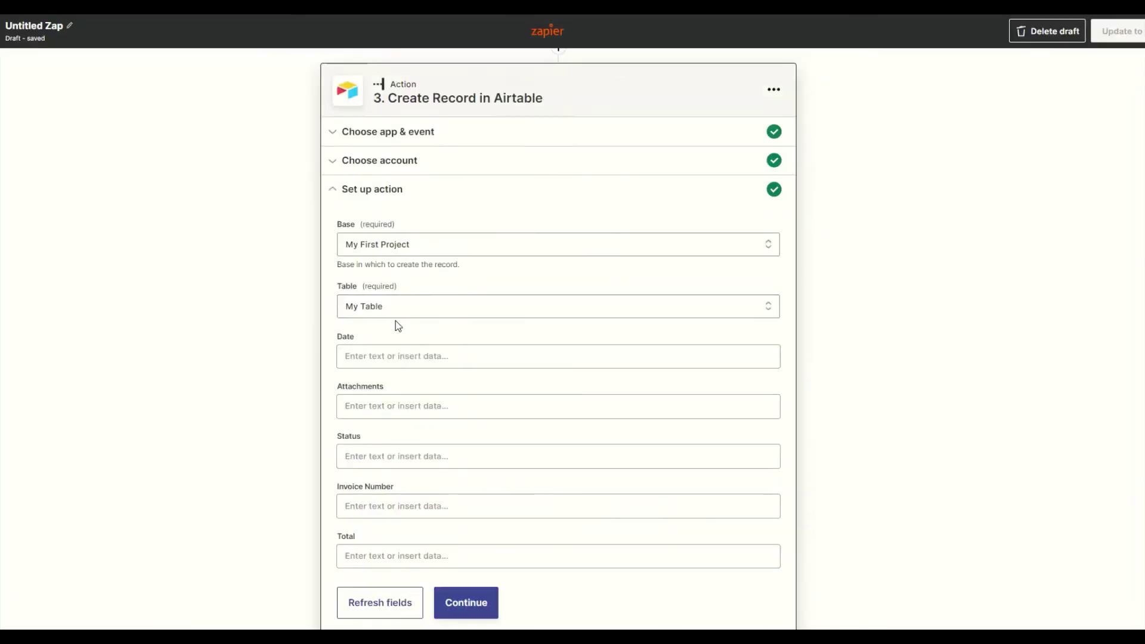
Map the Document Parser's Body Object 1 Value to the Airtable record's Date field.
{"action": "left_click", "coordinate": [386, 355]}
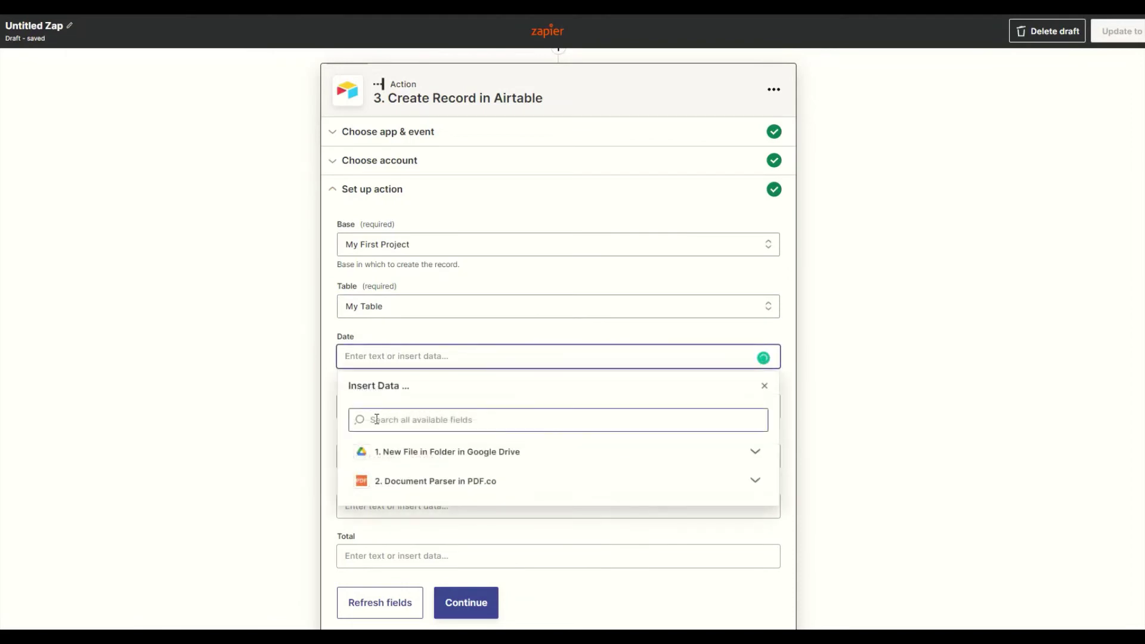
{"action": "left_click", "coordinate": [378, 483]}
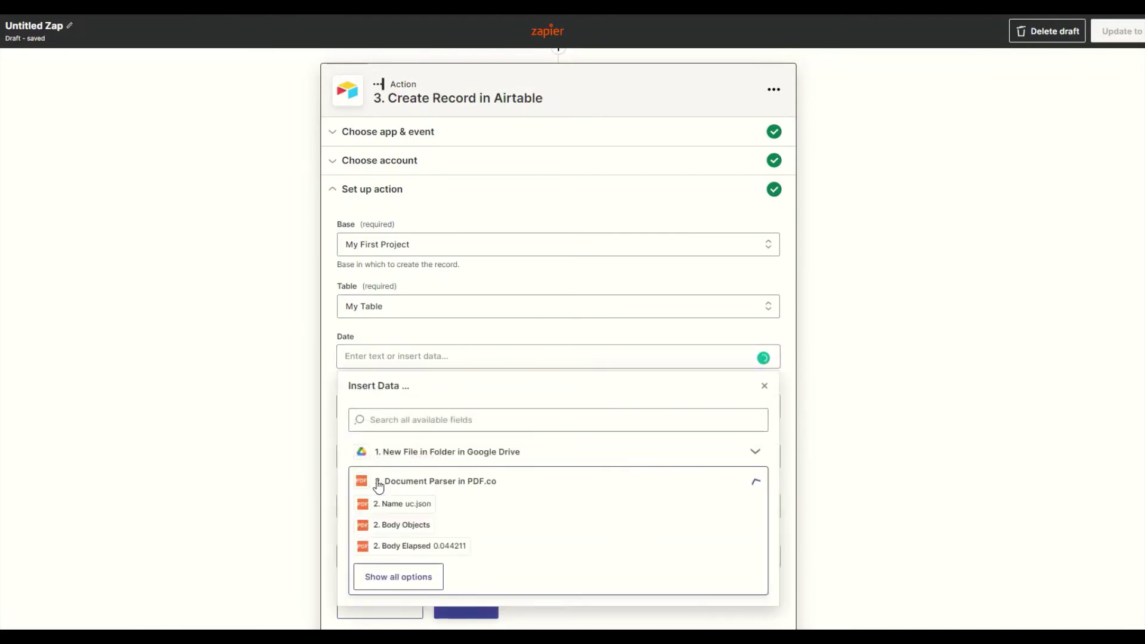
{"action": "left_click", "coordinate": [378, 577]}
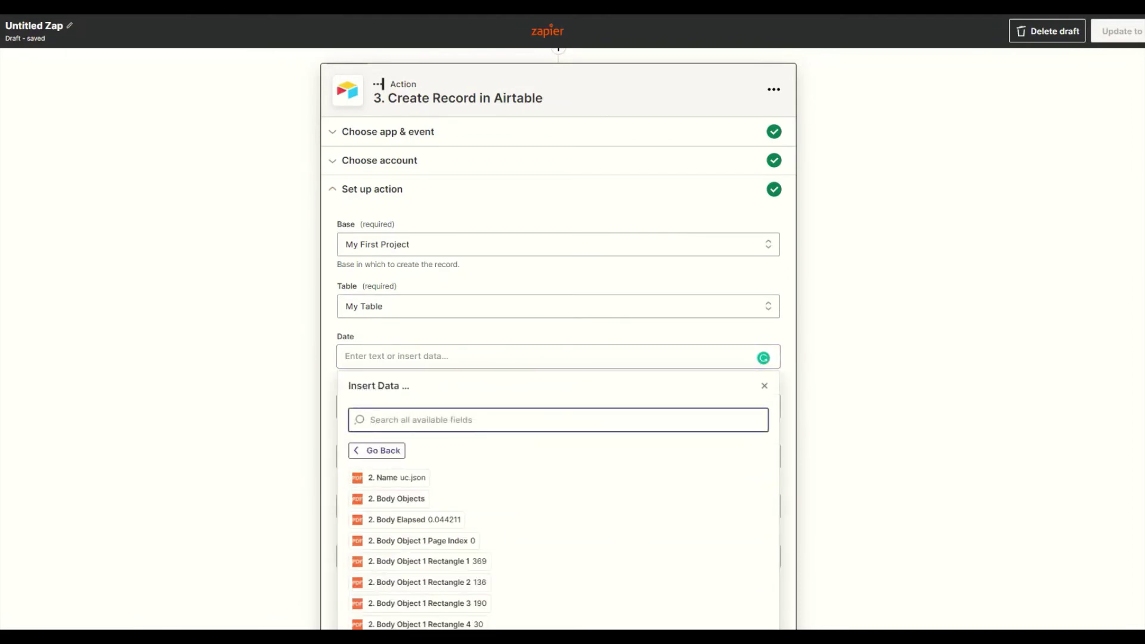
{"action": "scroll", "coordinate": [615, 502], "scroll_direction": "down", "scroll_amount": 10}
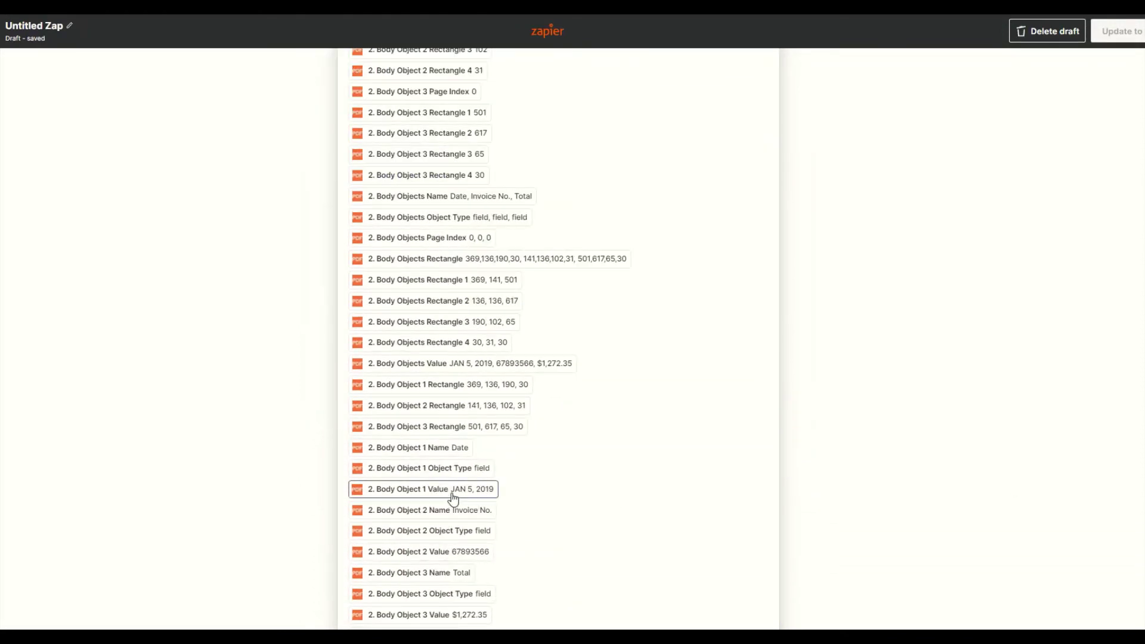
{"action": "left_click", "coordinate": [454, 499]}
Map the Document Parser's Body Object 2 Value to the Airtable record's Invoice Number field.
{"action": "left_click", "coordinate": [347, 499]}
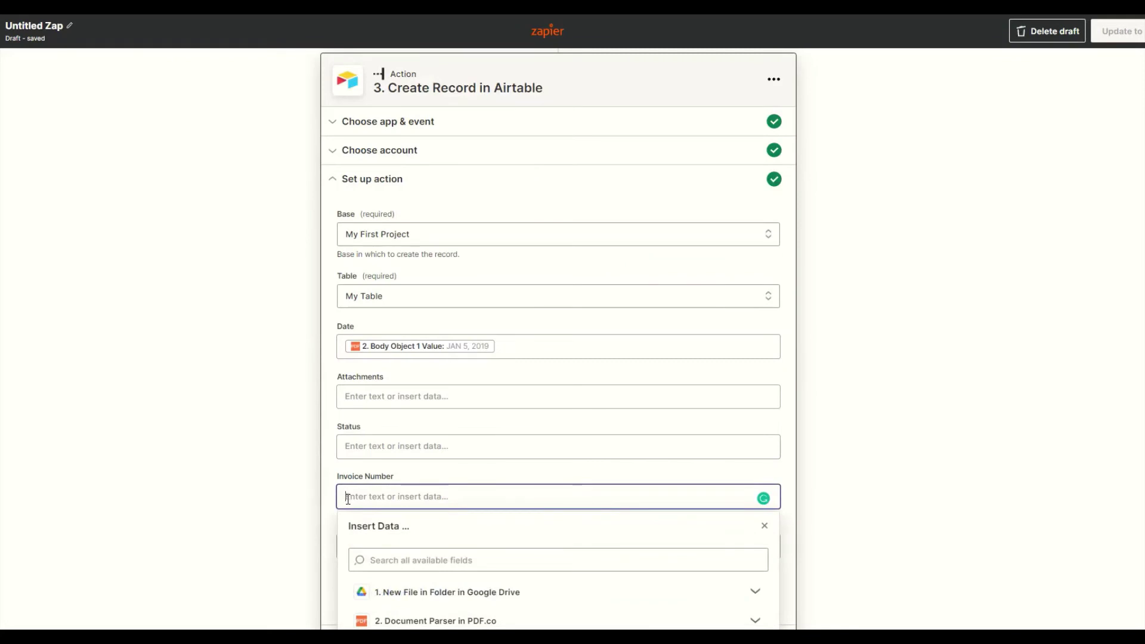
{"action": "scroll", "coordinate": [558, 334], "scroll_direction": "down", "scroll_amount": 1}
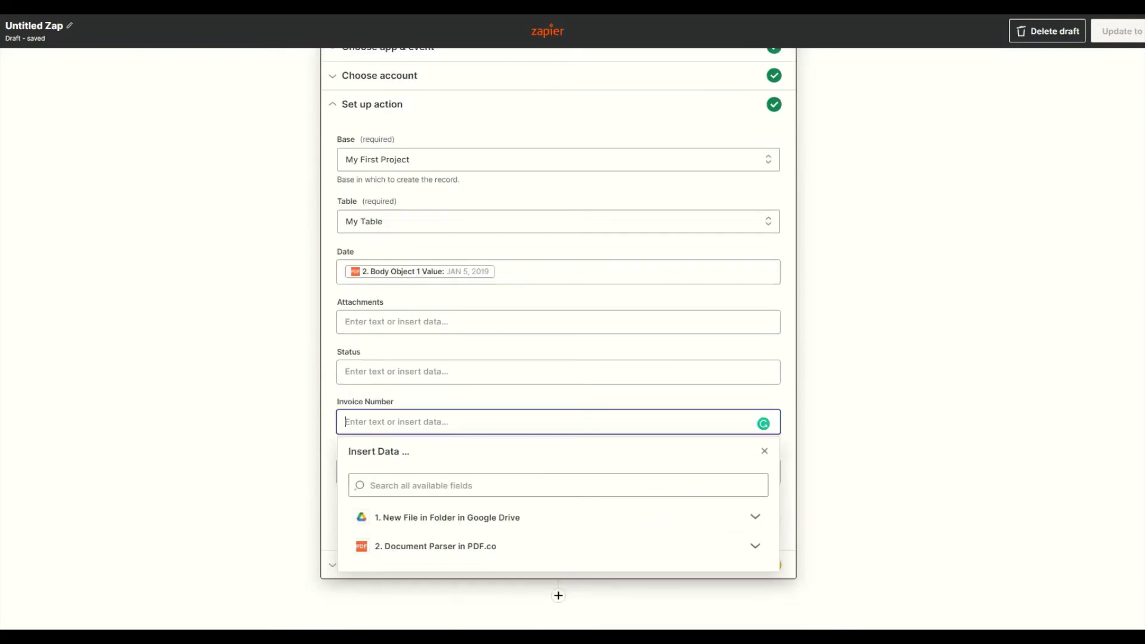
{"action": "left_click", "coordinate": [442, 547]}
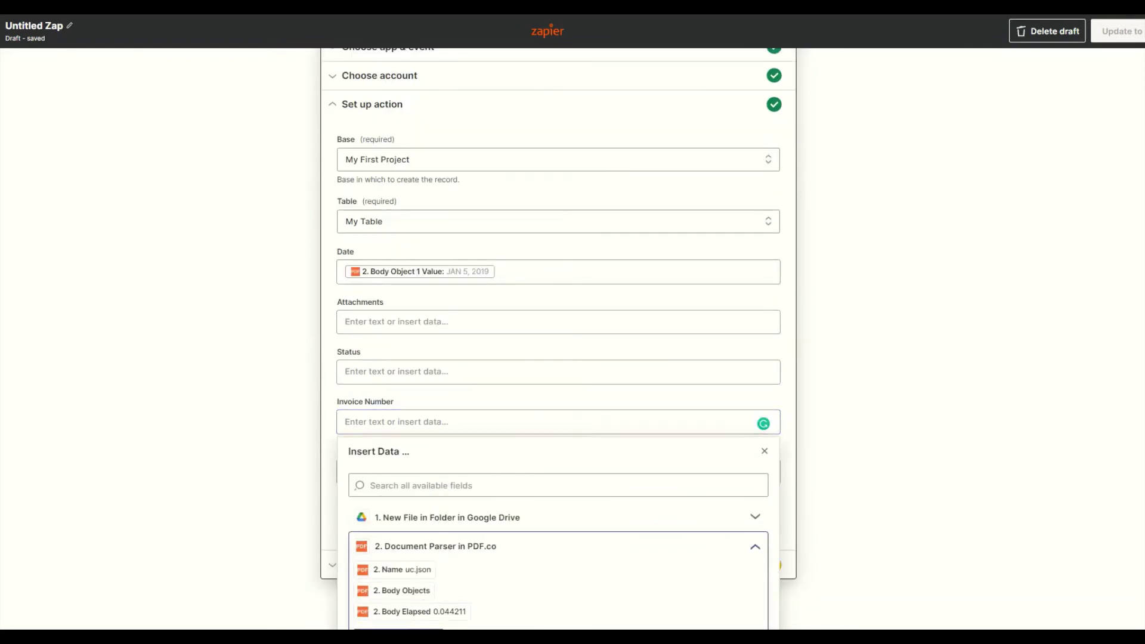
{"action": "left_click", "coordinate": [398, 628]}
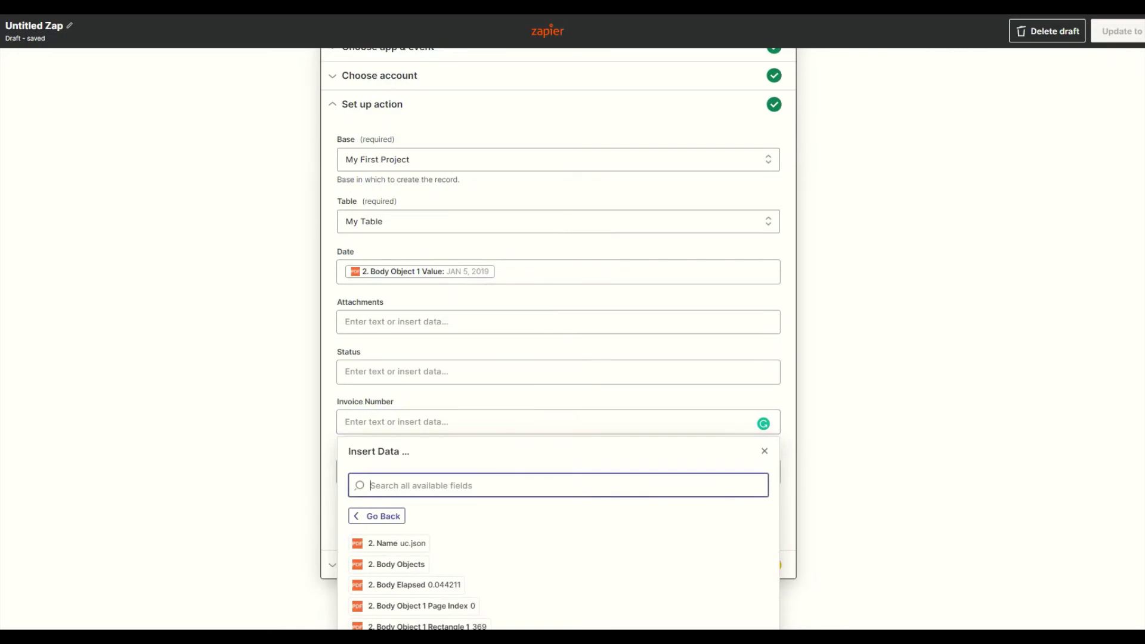
{"action": "scroll", "coordinate": [1000, 583], "scroll_direction": "down", "scroll_amount": 12}
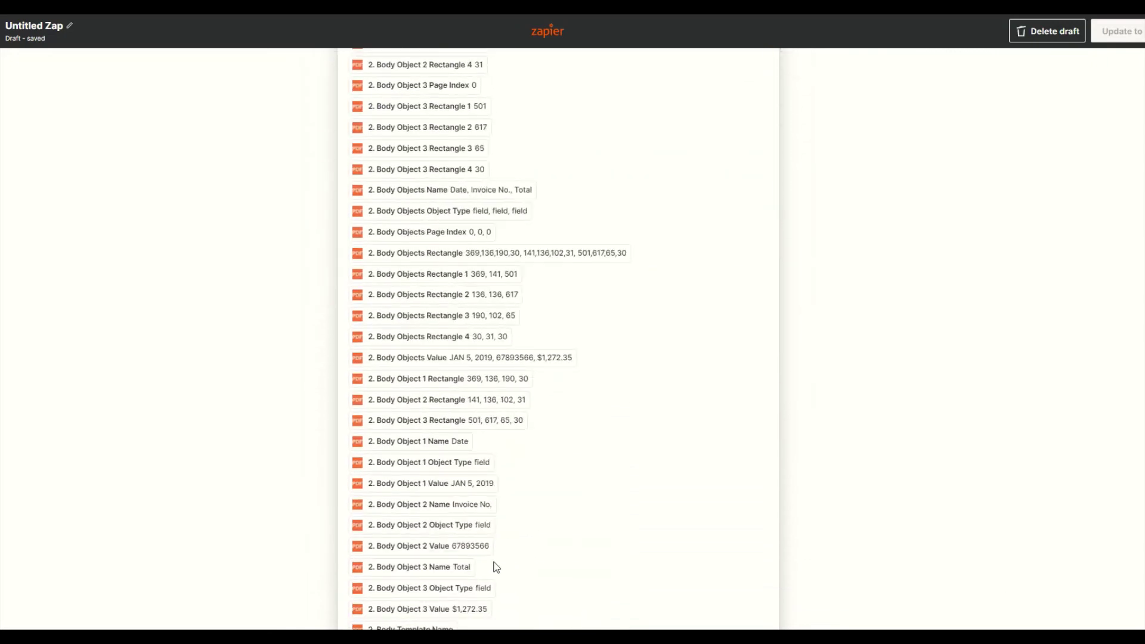
{"action": "left_click", "coordinate": [470, 554]}
Map the Document Parser's Body Object 3 Value to the Total field, and test the Create Record action with review.
{"action": "left_click", "coordinate": [378, 473]}
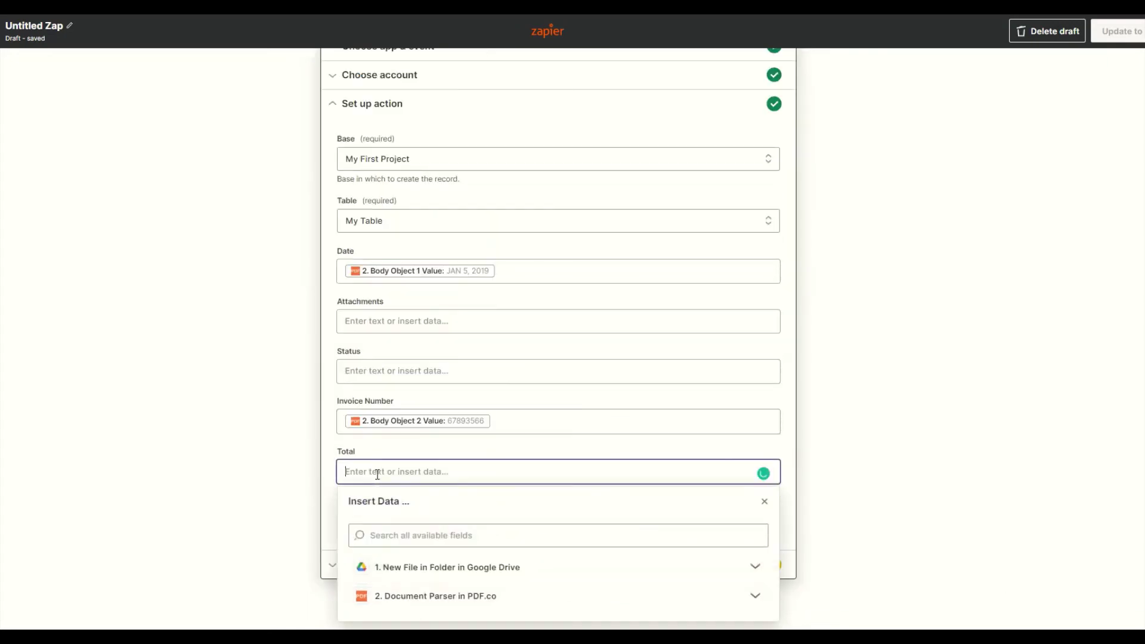
{"action": "left_click", "coordinate": [382, 599]}
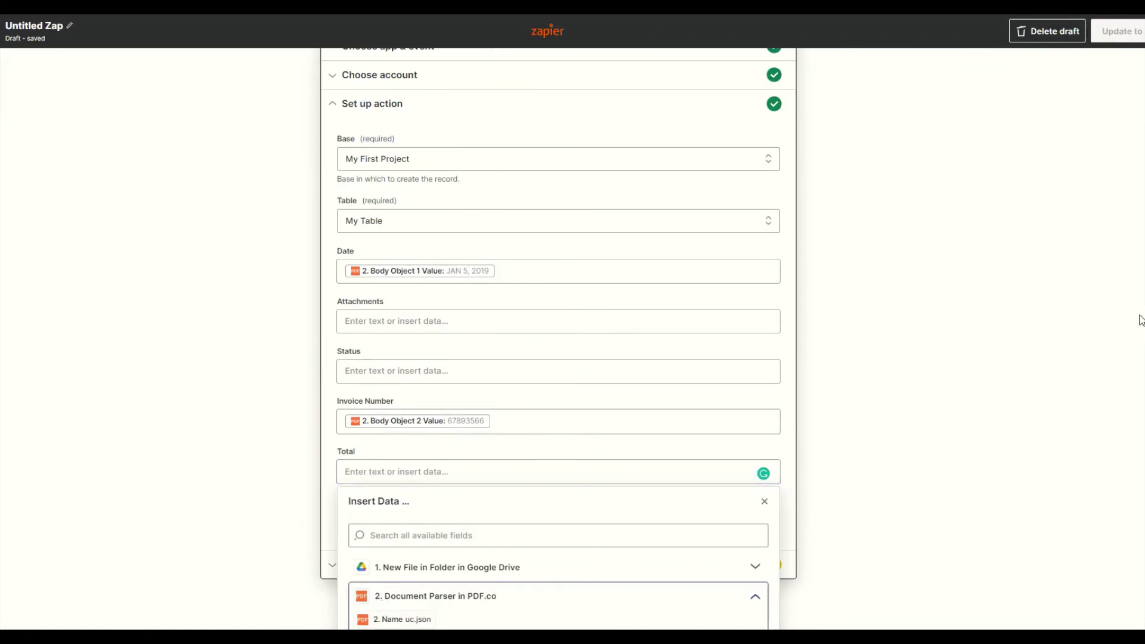
{"action": "scroll", "coordinate": [558, 334], "scroll_direction": "down", "scroll_amount": 1}
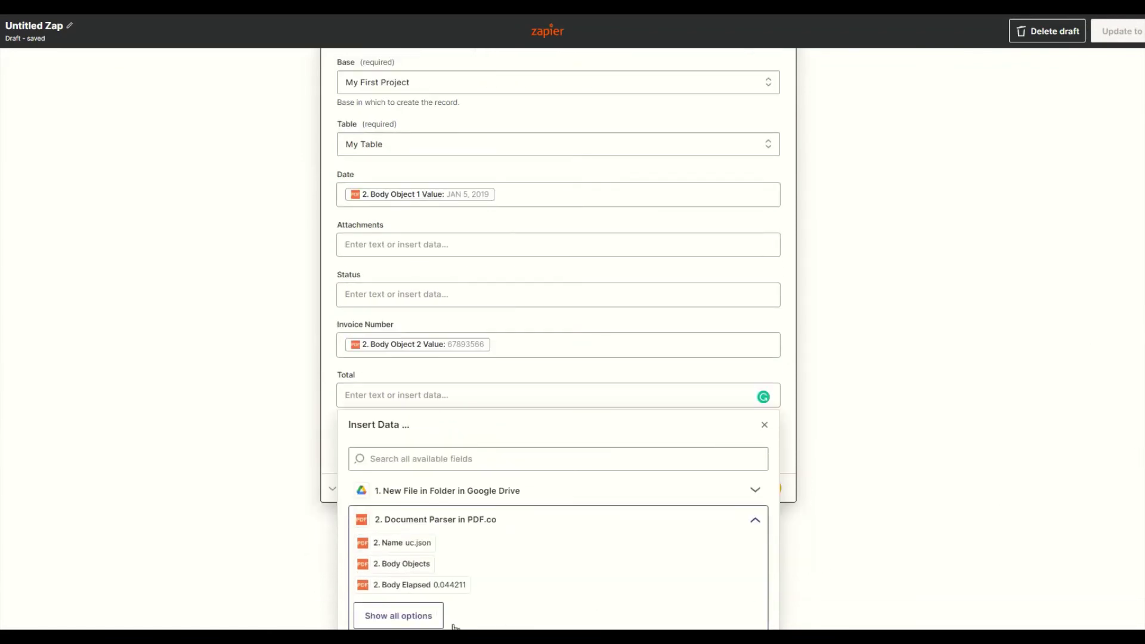
{"action": "left_click", "coordinate": [419, 616]}
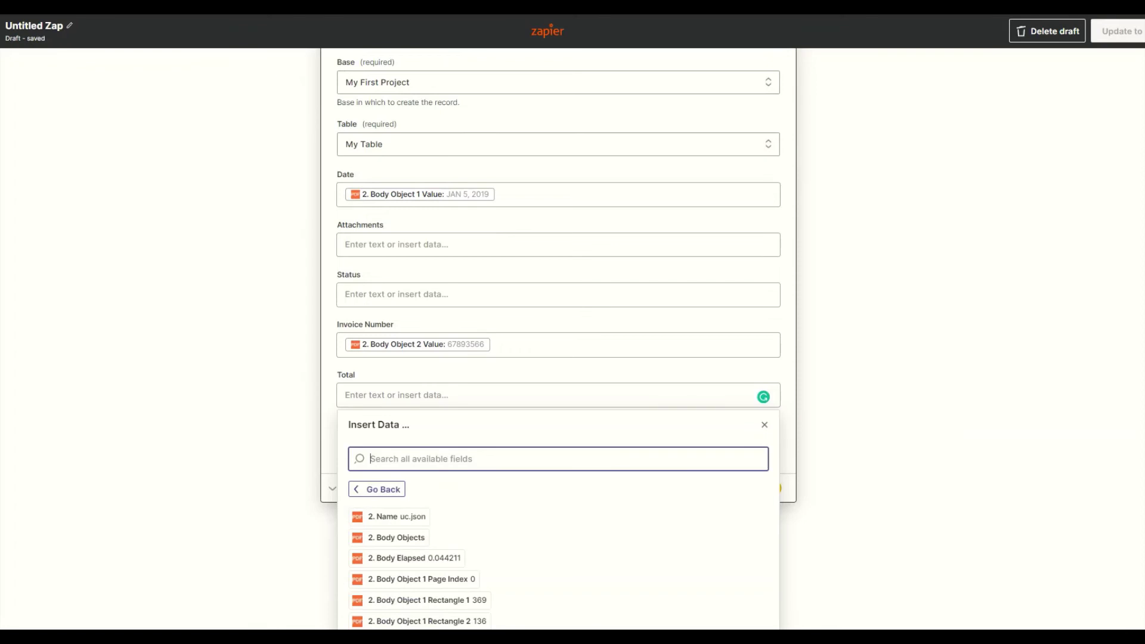
{"action": "scroll", "coordinate": [558, 334], "scroll_direction": "down", "scroll_amount": 15}
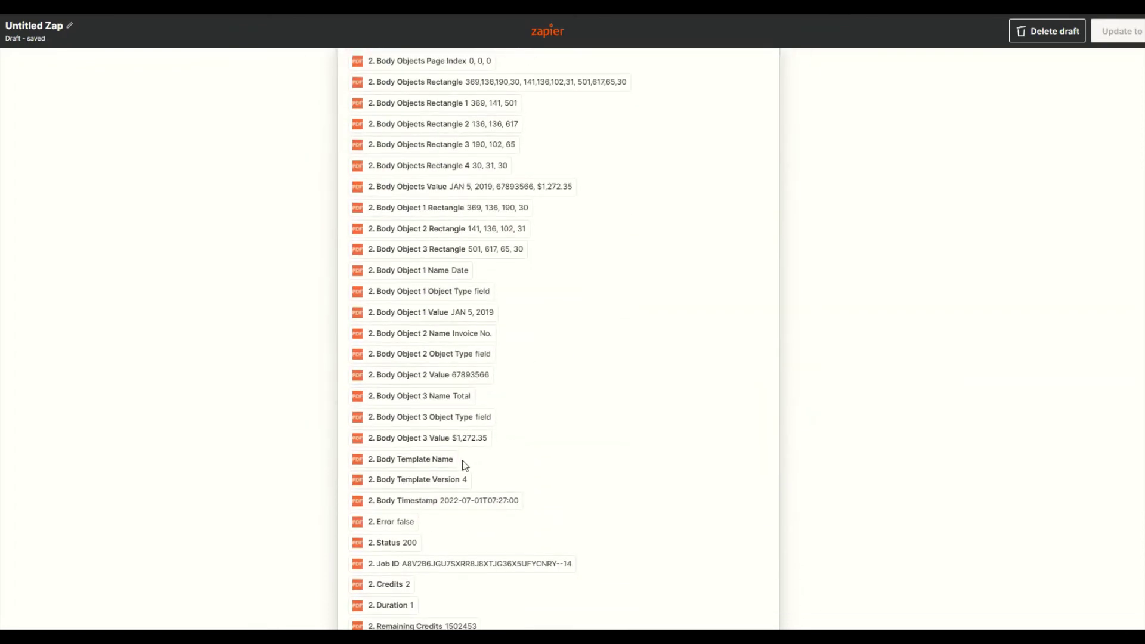
{"action": "left_click", "coordinate": [448, 443]}
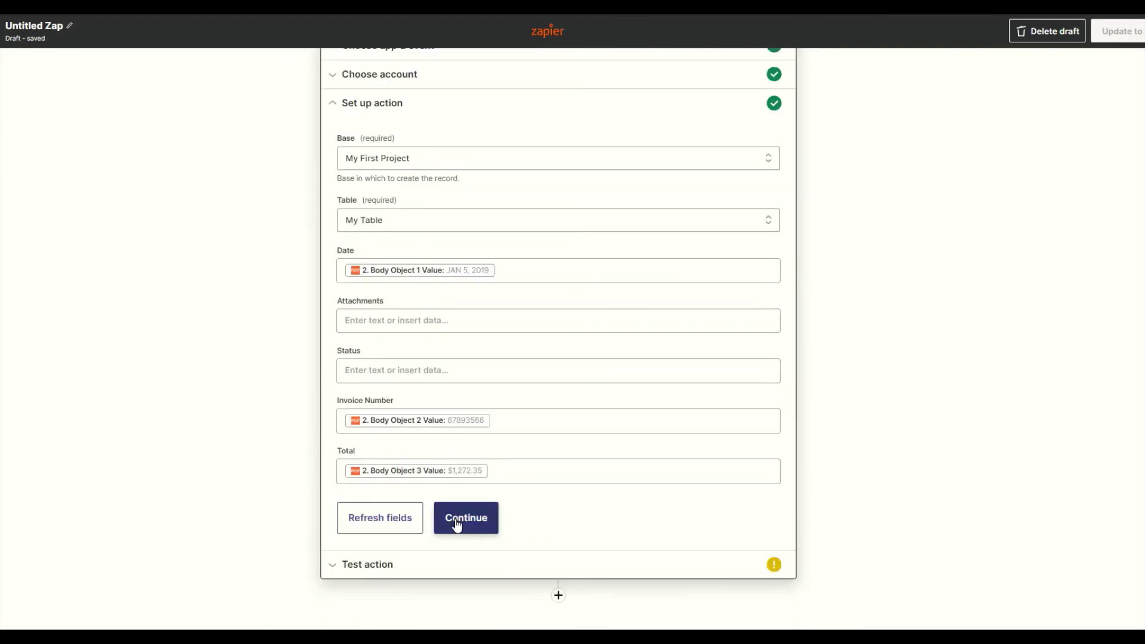
{"action": "left_click", "coordinate": [457, 525]}
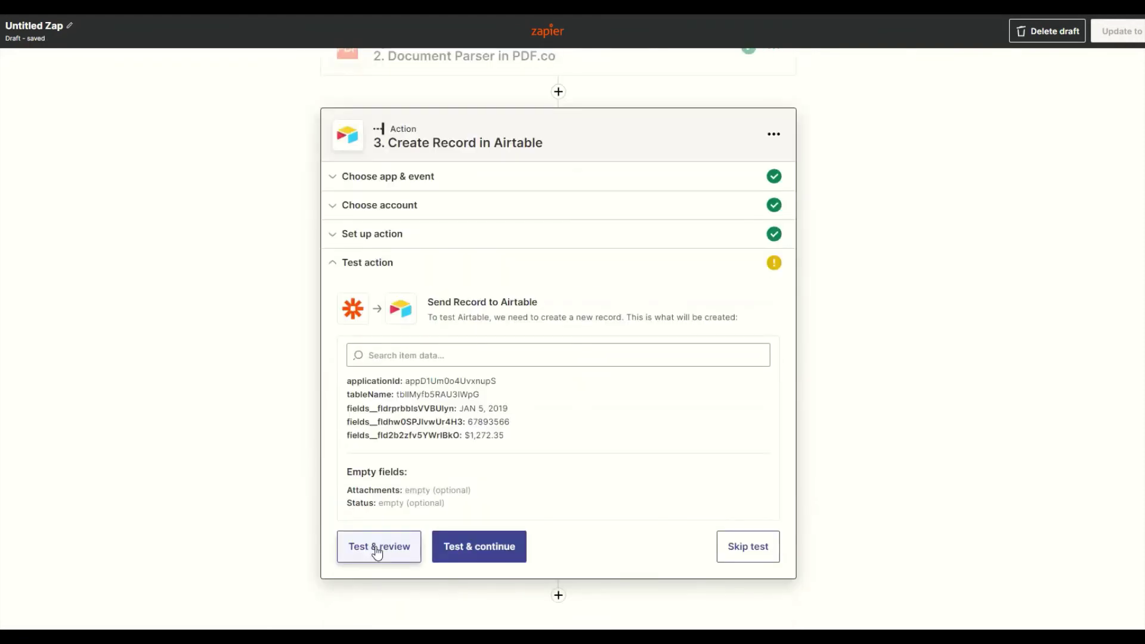
{"action": "left_click", "coordinate": [377, 552]}
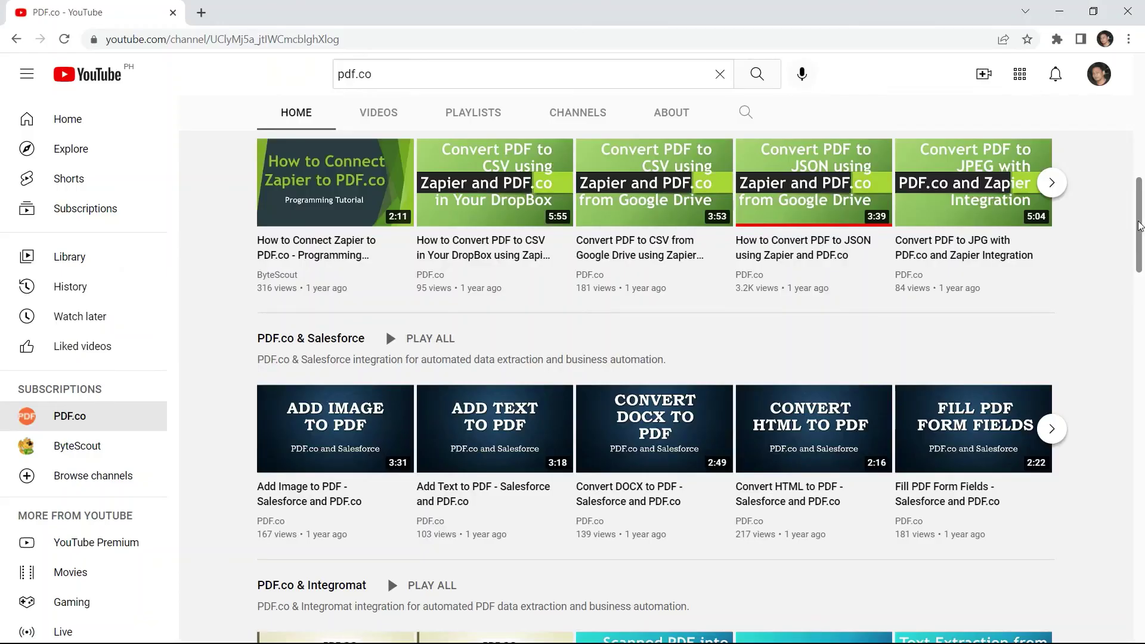
On YouTube, browse the PDF.co channel, subscribe to it and set its notifications to All.
{"action": "scroll", "coordinate": [1143, 284], "scroll_direction": "down", "scroll_amount": 5}
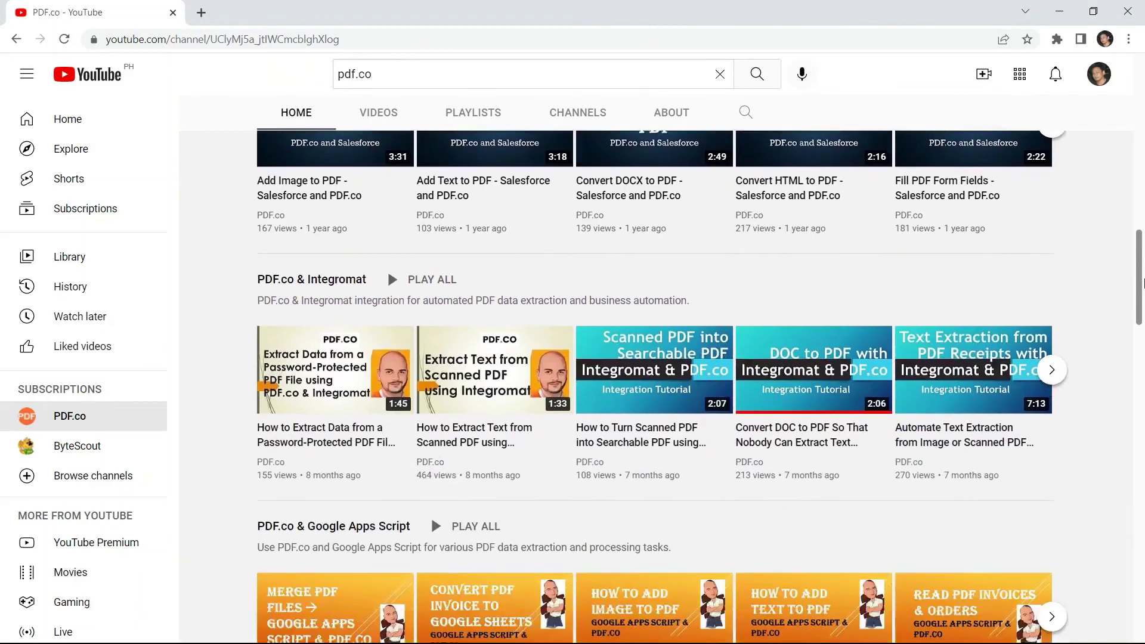
{"action": "scroll", "coordinate": [1143, 284], "scroll_direction": "down", "scroll_amount": 1}
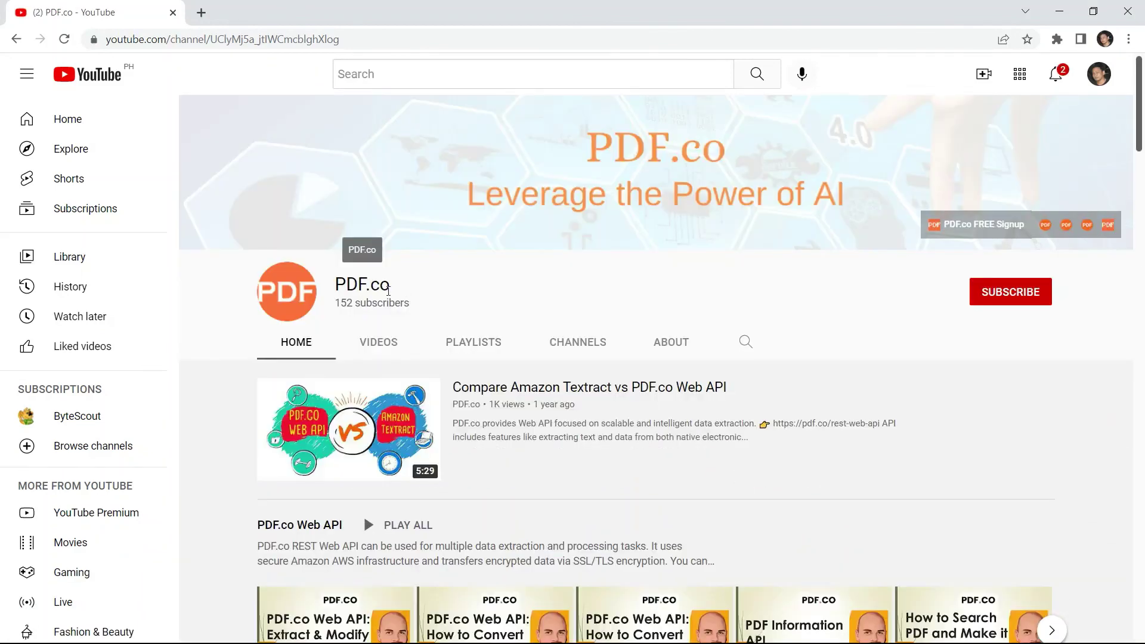
{"action": "left_click", "coordinate": [1022, 294]}
{"action": "left_click", "coordinate": [1040, 292]}
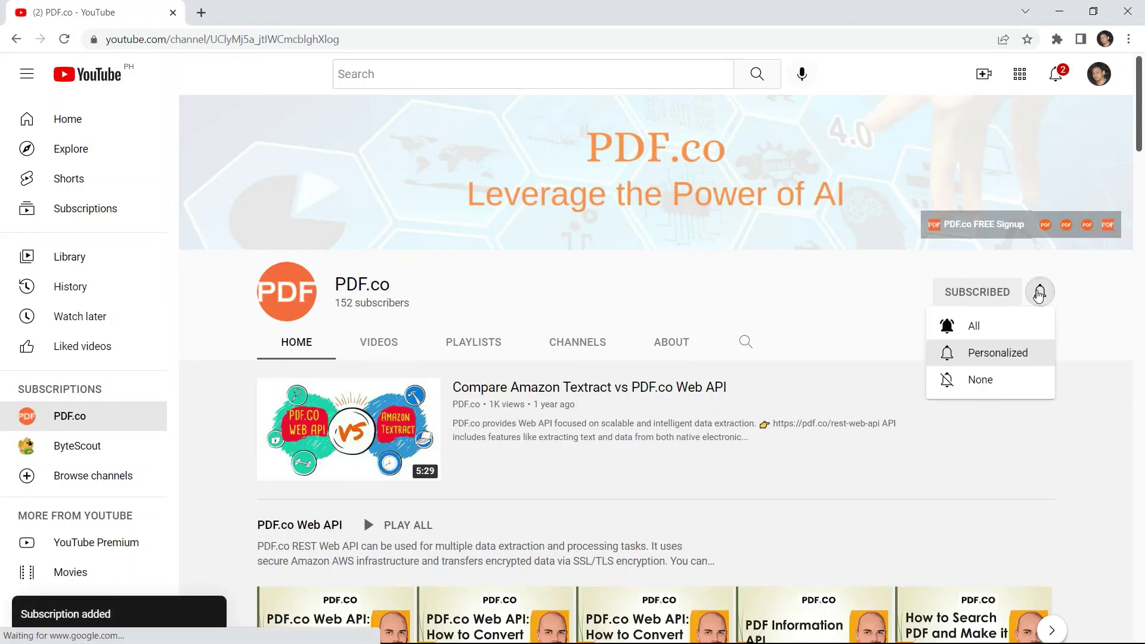
{"action": "left_click", "coordinate": [978, 327]}
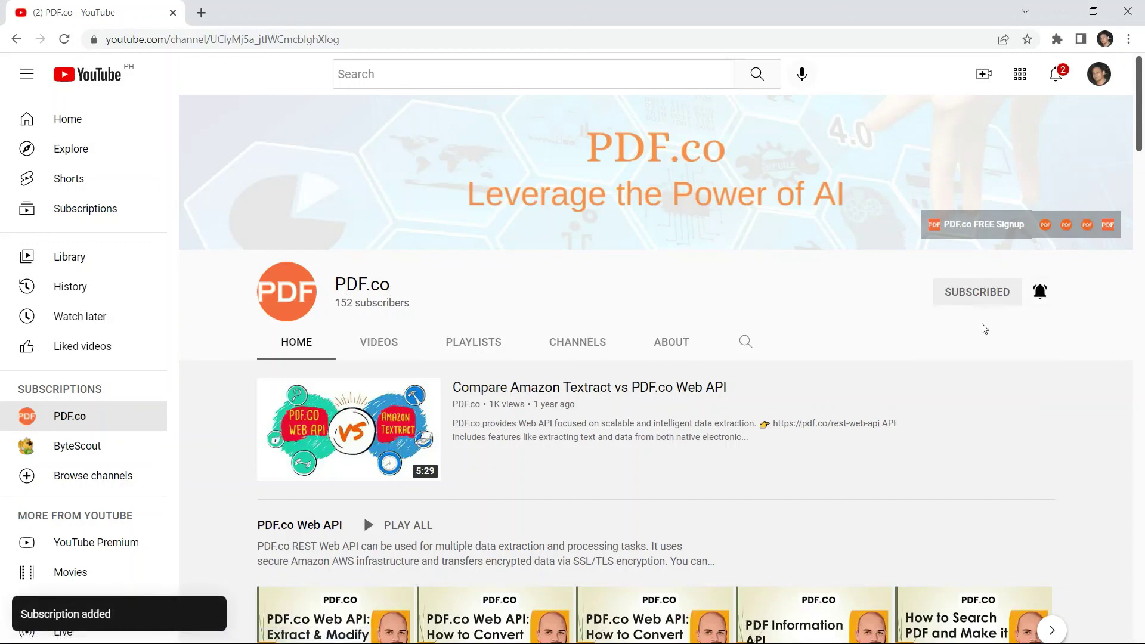